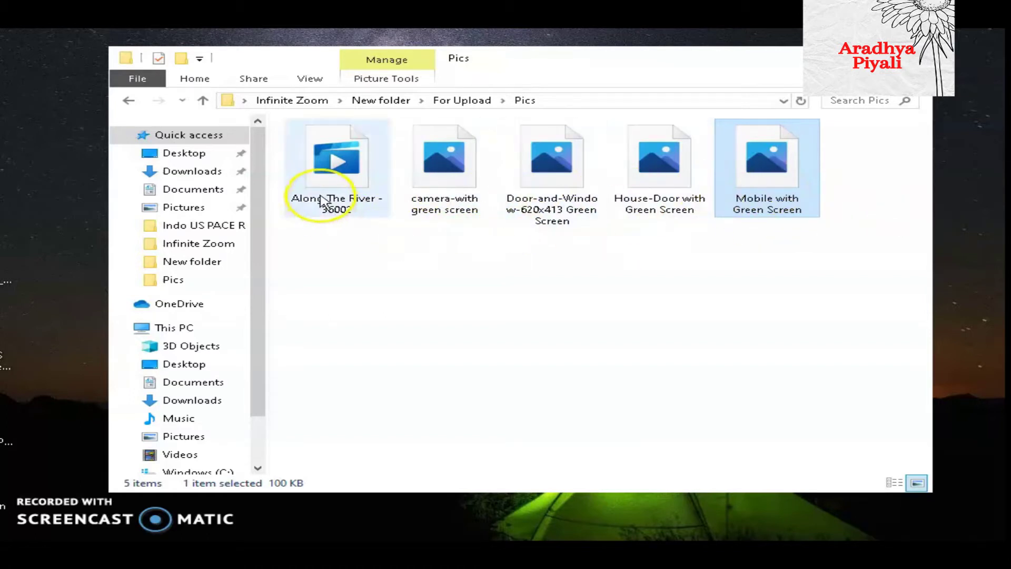
Preview the camera green-screen image from the Pics folder in Photos.
mouse_move(321, 201)
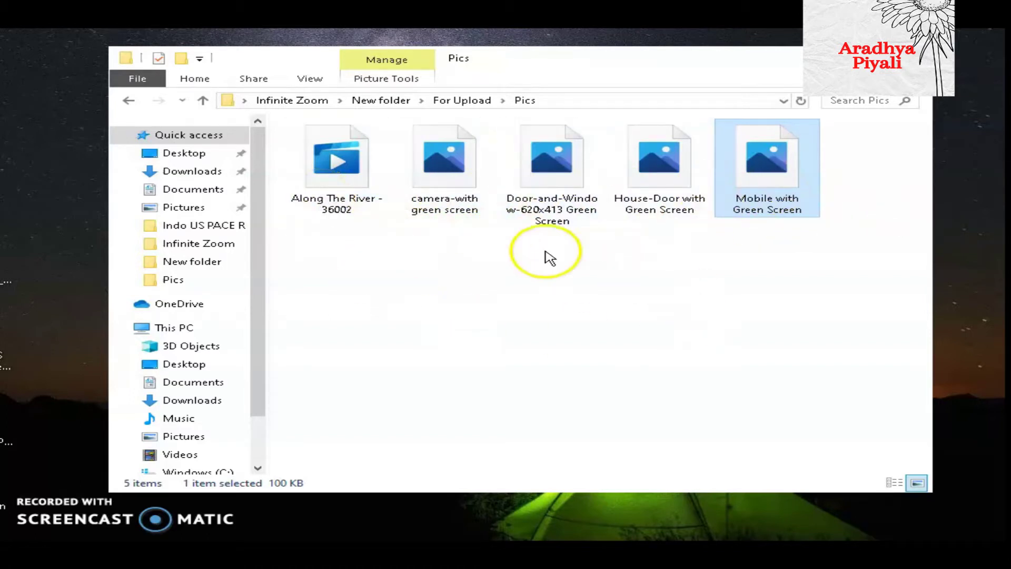
double_click(452, 163)
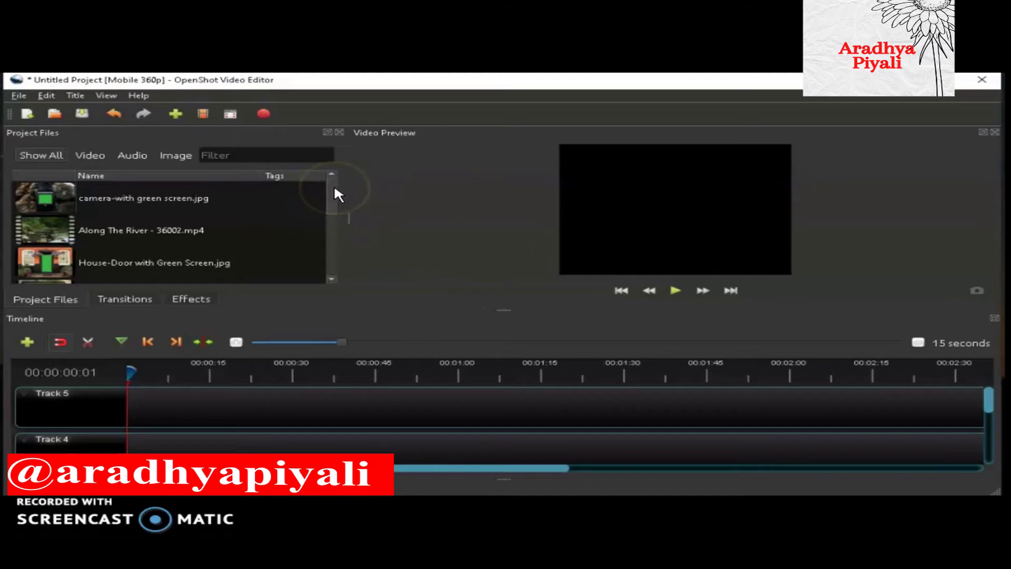
Place camera-with green screen.jpg at the very start of Track 5.
drag(316, 199, 155, 404)
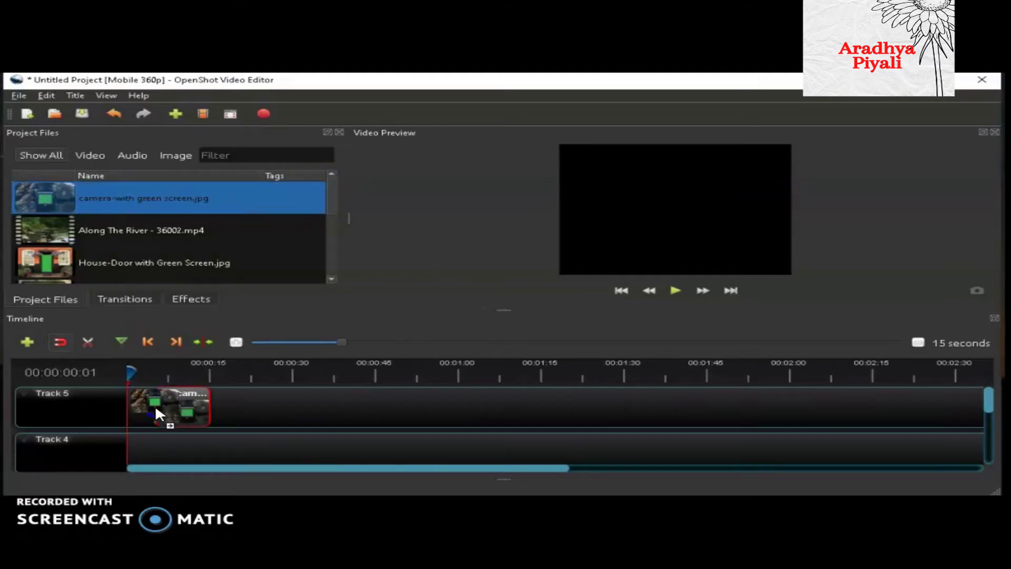
click(185, 405)
drag(188, 405, 171, 405)
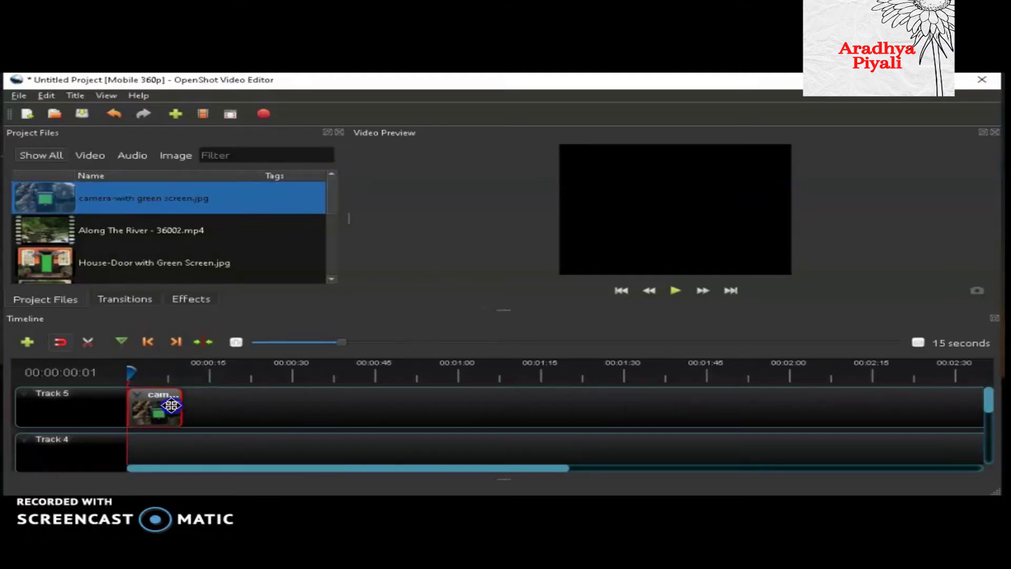
Add house-3596834_1920.jpg and then House-Door with Green Screen.jpg to Track 4.
scroll(745, 377, down, 1)
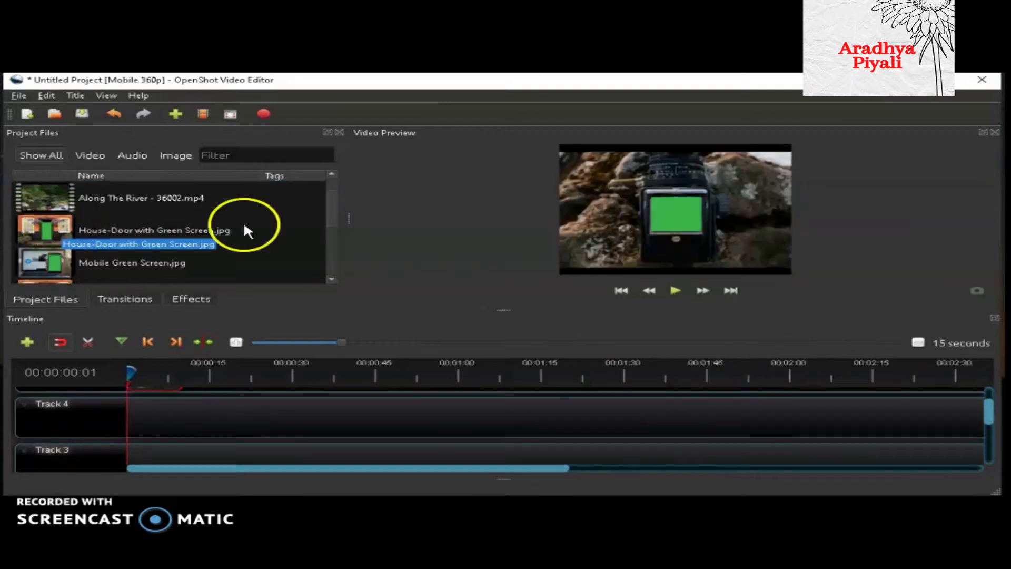
scroll(243, 222, down, 1)
drag(328, 201, 327, 215)
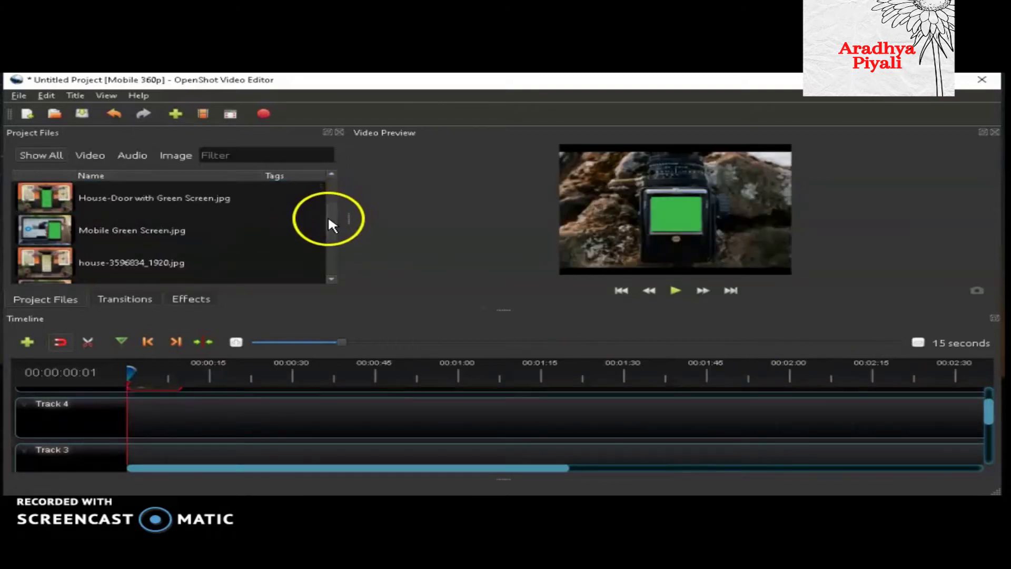
mouse_move(27, 271)
mouse_down()
mouse_move(212, 419)
mouse_move(168, 420)
mouse_up()
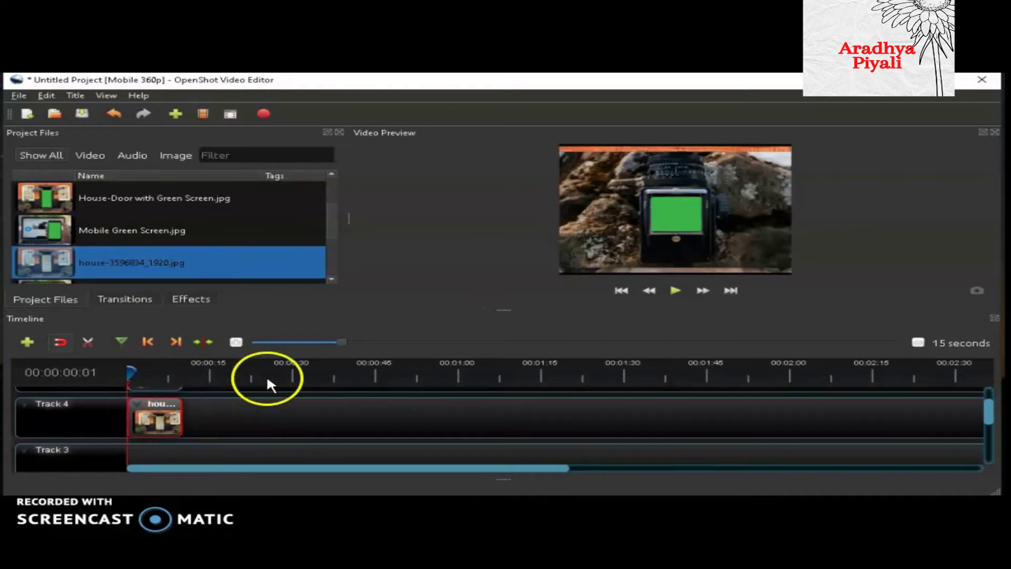
mouse_move(72, 211)
mouse_down()
mouse_move(227, 414)
mouse_move(215, 413)
mouse_up()
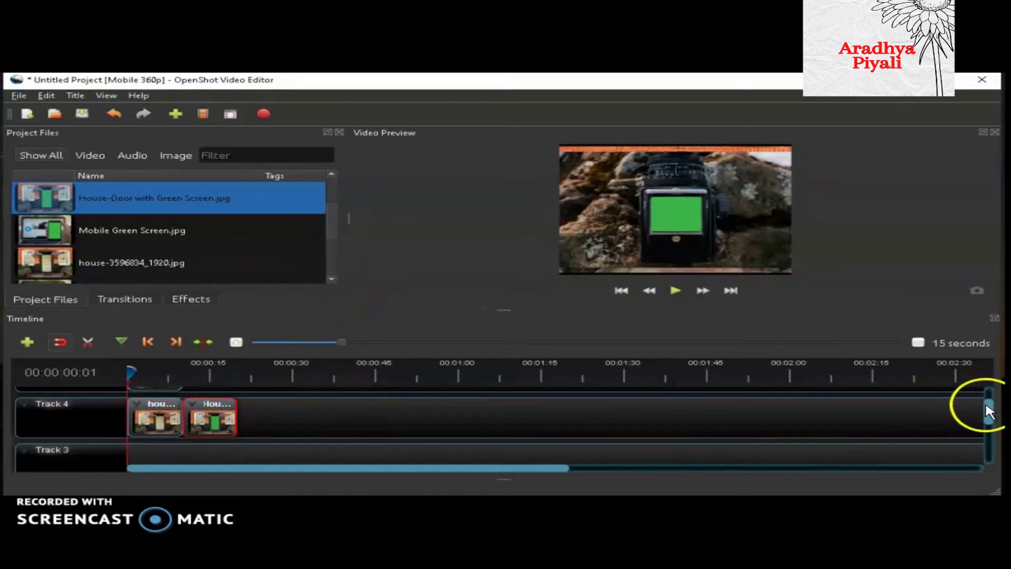
drag(989, 410, 989, 400)
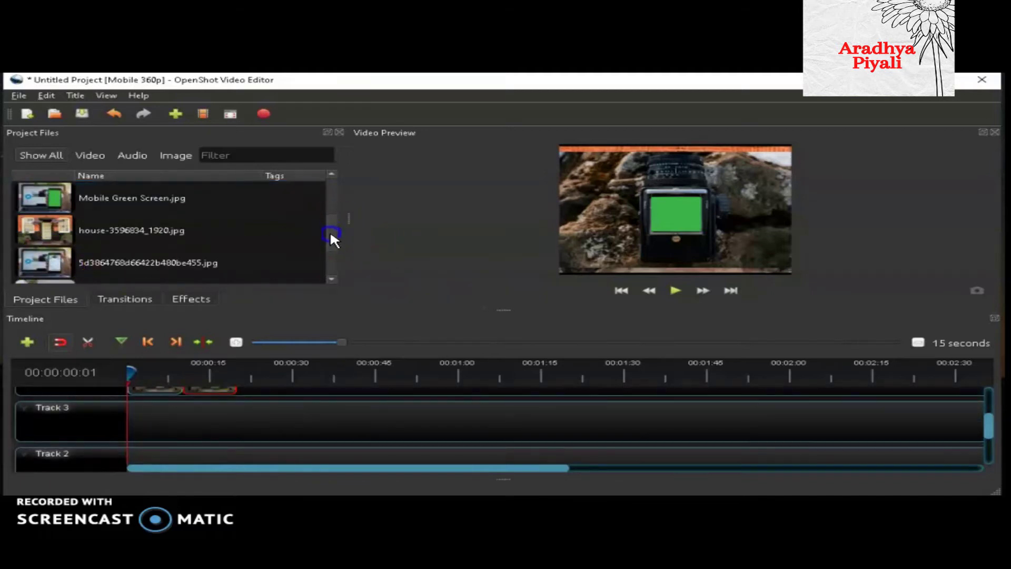
Place the 5d3864… image at the start of Track 3 and lengthen it.
drag(332, 238, 333, 242)
drag(51, 231, 161, 424)
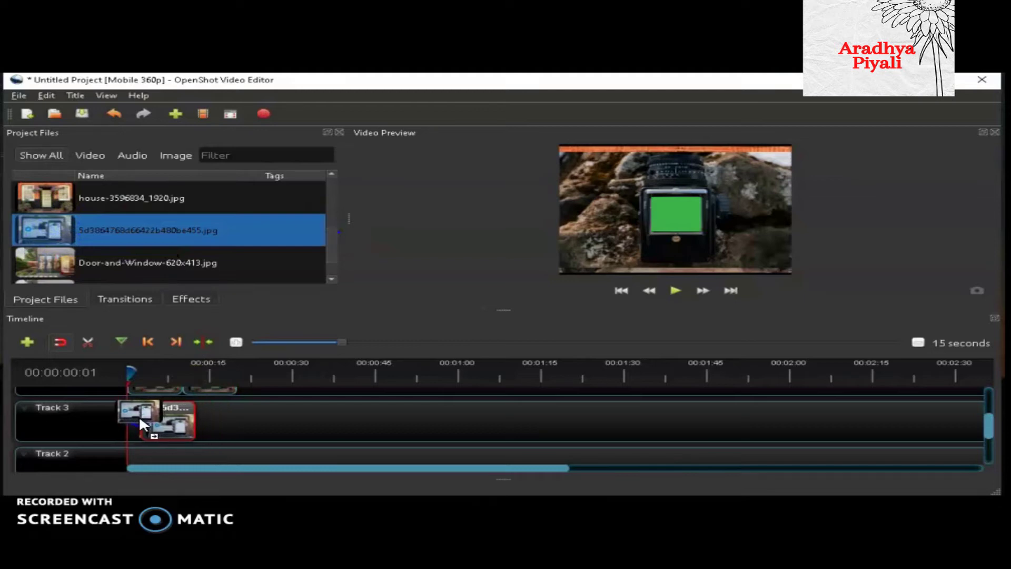
drag(161, 424, 133, 421)
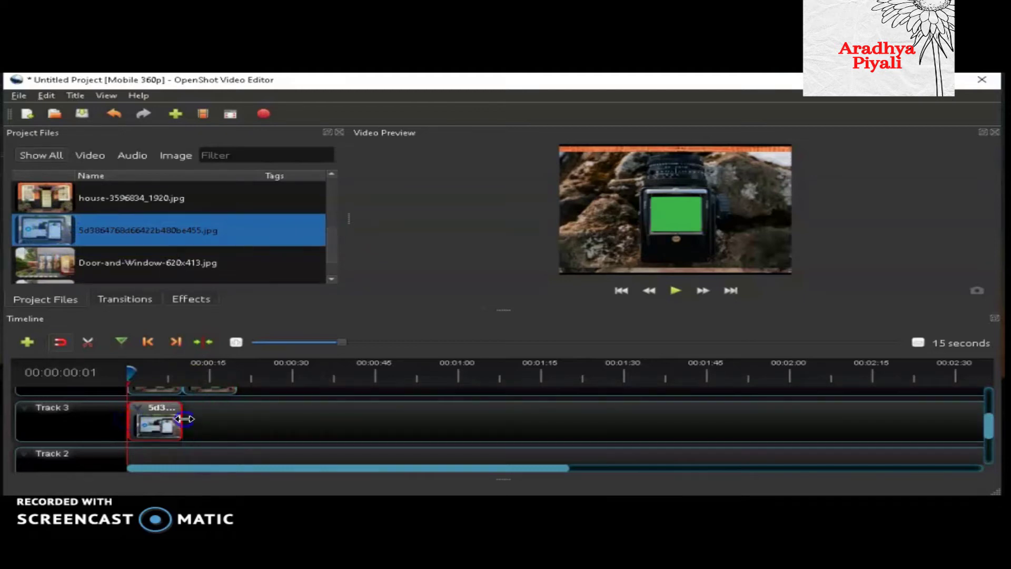
drag(233, 417, 242, 415)
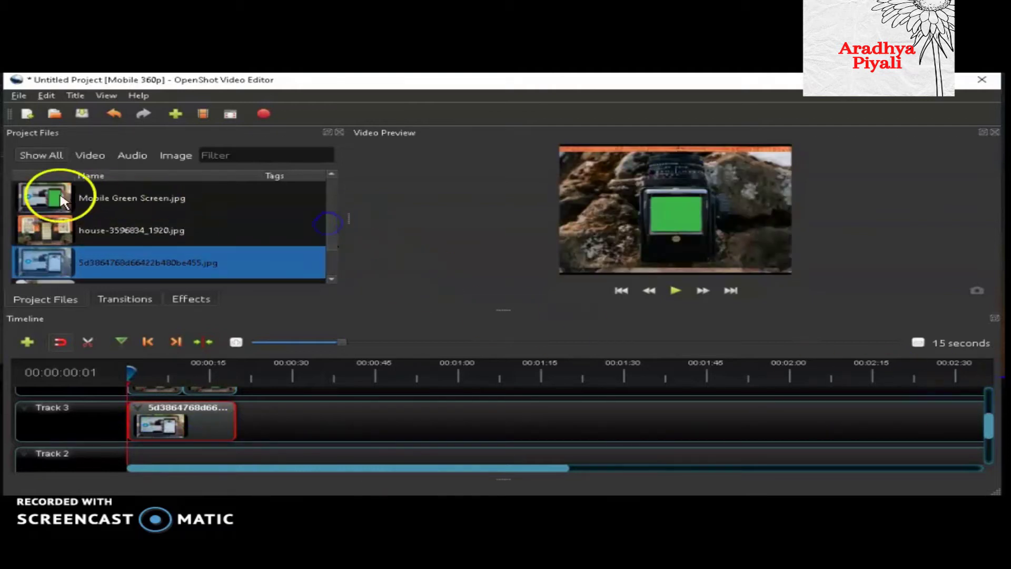
Add Mobile Green Screen.jpg after it, then put the Door-and-Window image on Track 2.
mouse_move(53, 193)
mouse_down()
mouse_move(283, 301)
mouse_move(261, 414)
mouse_up()
click(988, 422)
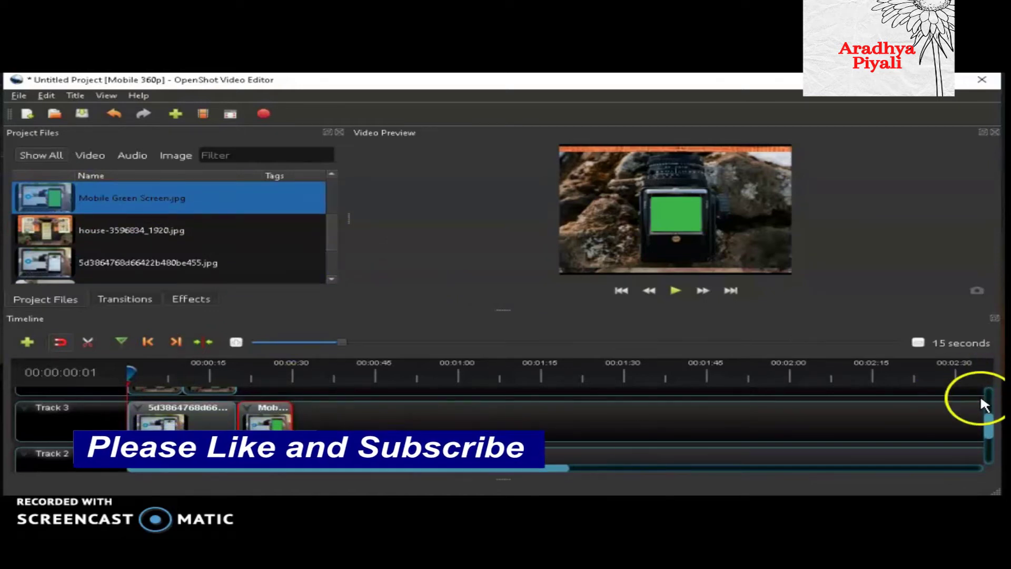
drag(988, 432, 987, 442)
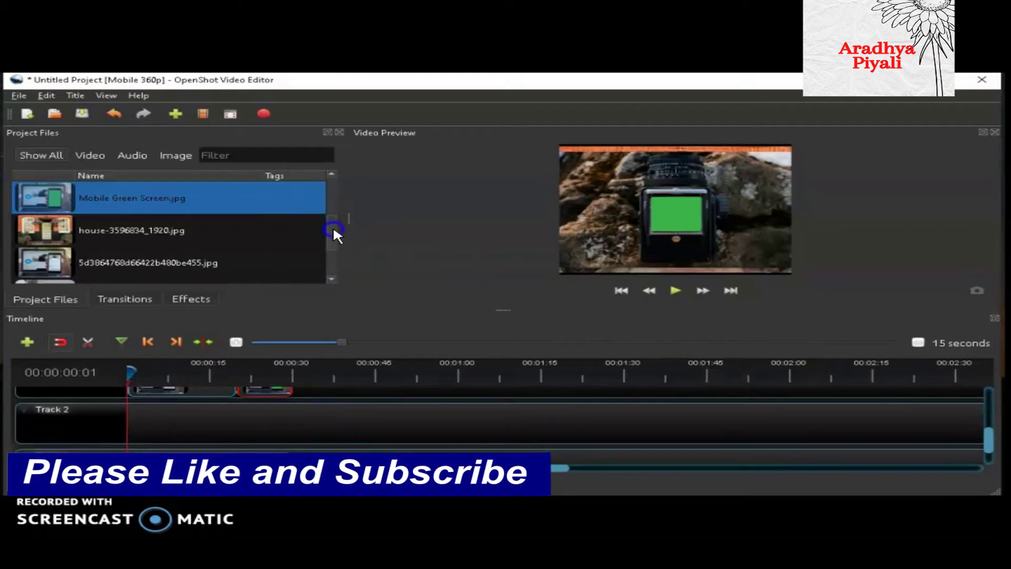
drag(333, 226, 332, 233)
mouse_move(42, 262)
mouse_down()
mouse_move(152, 407)
mouse_move(131, 406)
mouse_move(293, 416)
mouse_up()
Stretch the Door-and-Window clip and butt its green-screen clip against it on Track 2.
mouse_move(180, 411)
mouse_down()
mouse_move(292, 416)
mouse_move(282, 420)
mouse_up()
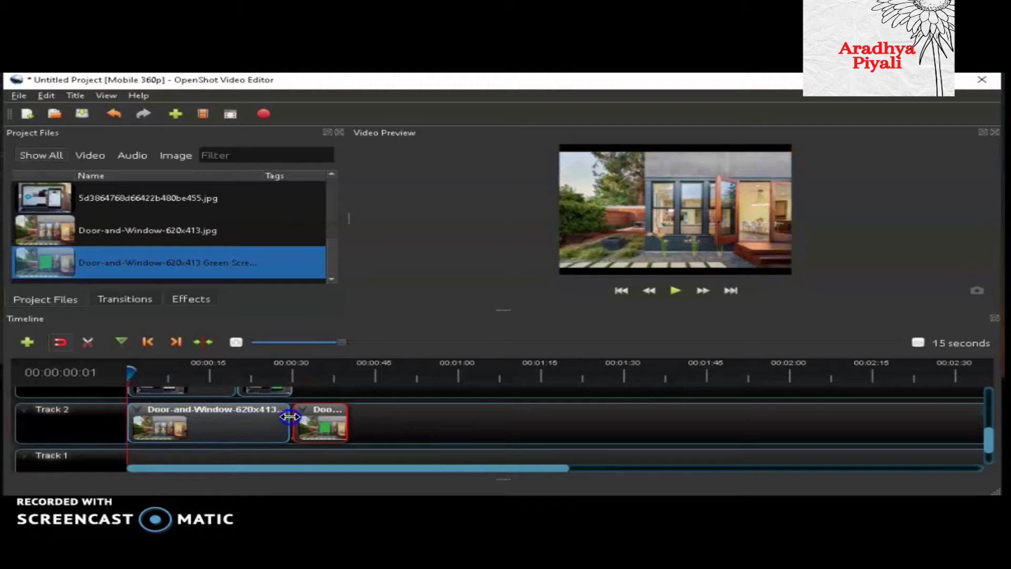
drag(291, 416, 328, 417)
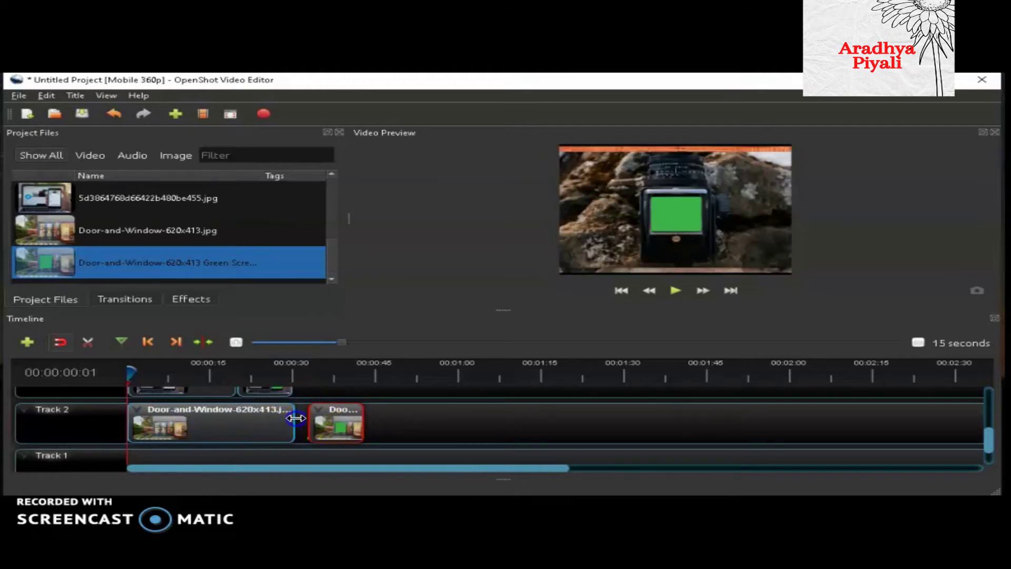
drag(337, 418, 324, 419)
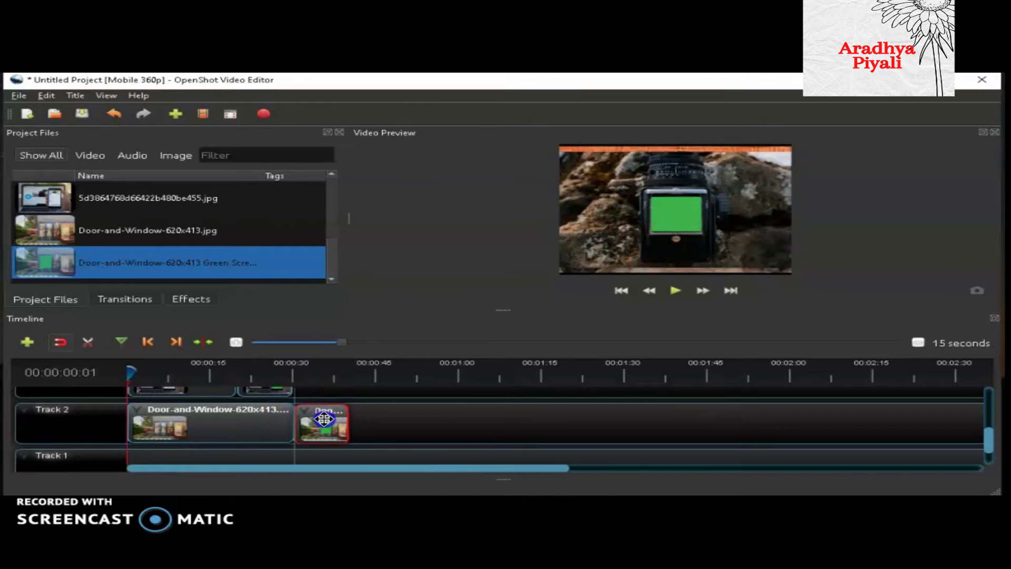
Put Along The River - 36002.mp4 on Track 1 and enlarge the timeline panel.
scroll(168, 230, down, 2)
mouse_move(142, 230)
mouse_down()
mouse_move(161, 437)
mouse_move(252, 445)
mouse_up()
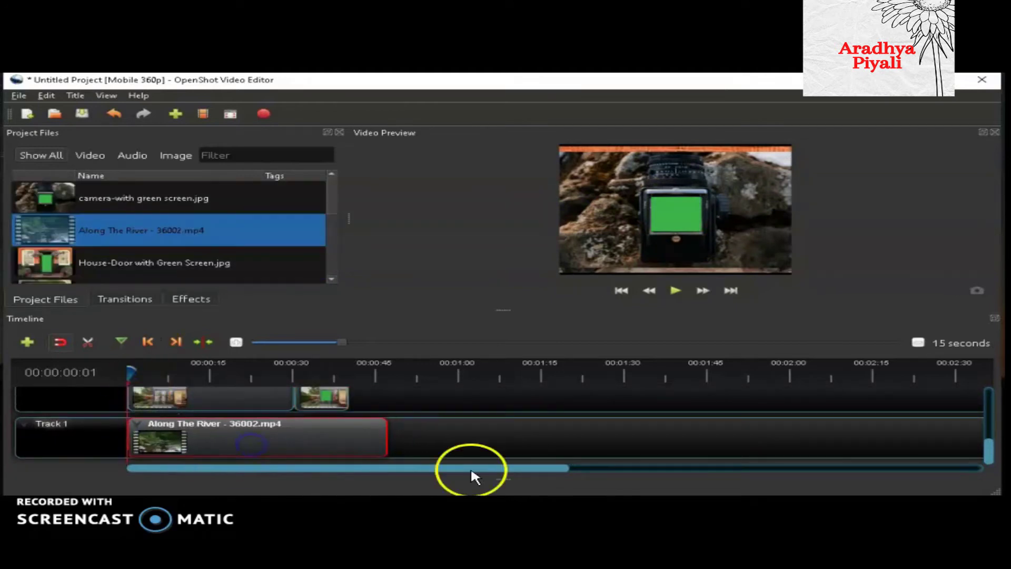
drag(989, 450, 988, 413)
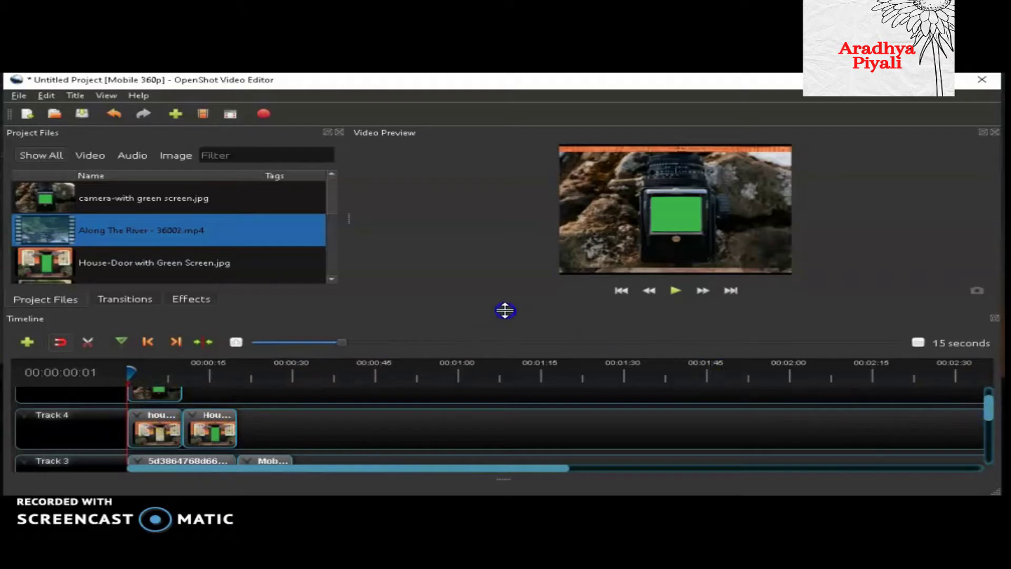
drag(504, 310, 505, 257)
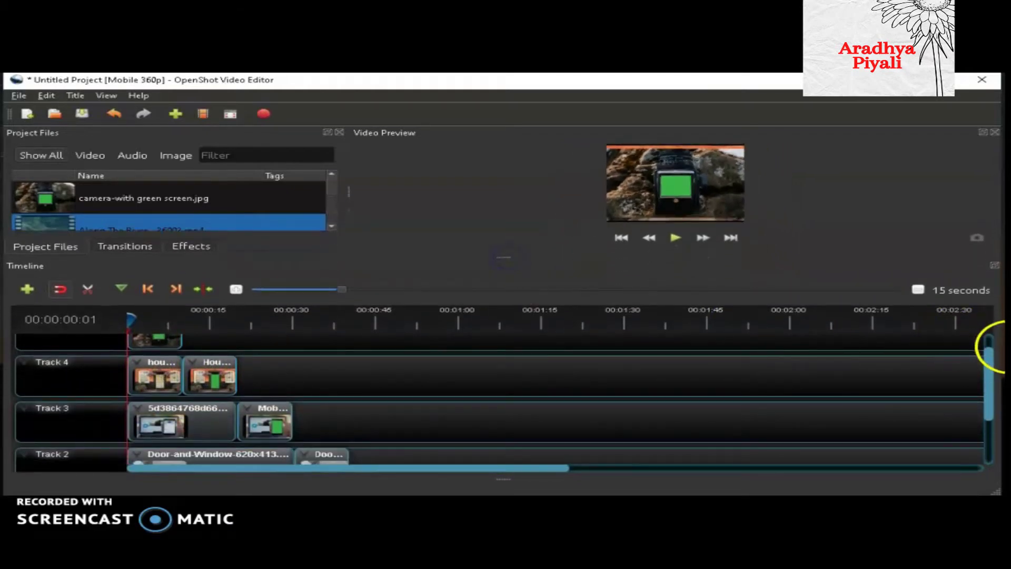
scroll(989, 378, up, 1)
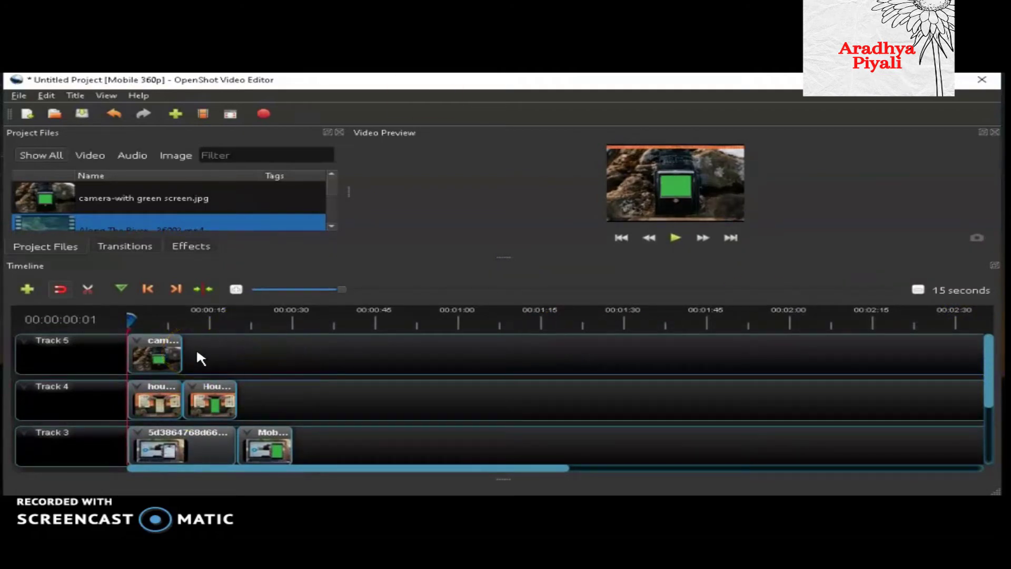
Select the camera clip on Track 5 and each house clip on Track 4.
click(147, 345)
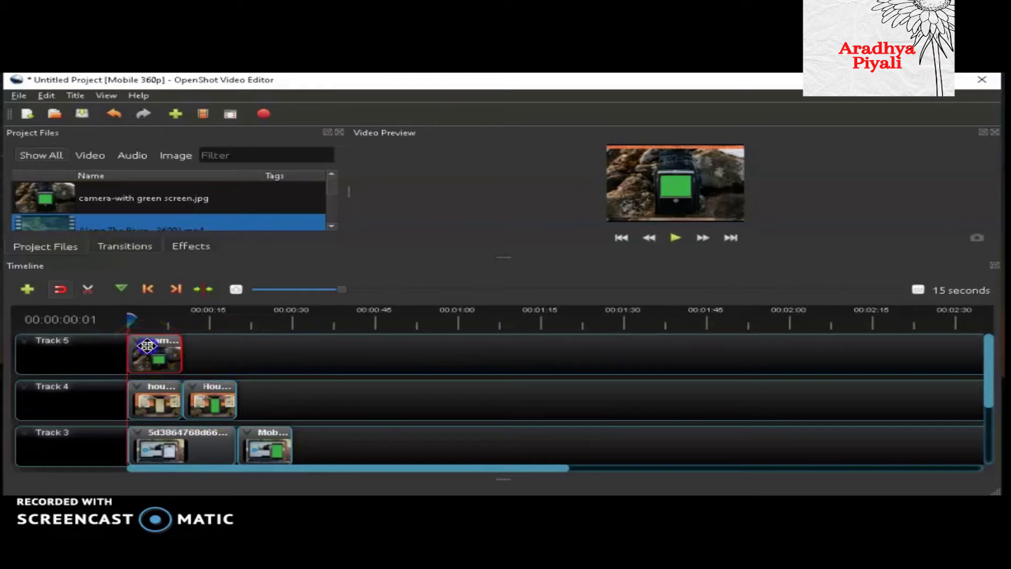
click(158, 393)
click(226, 401)
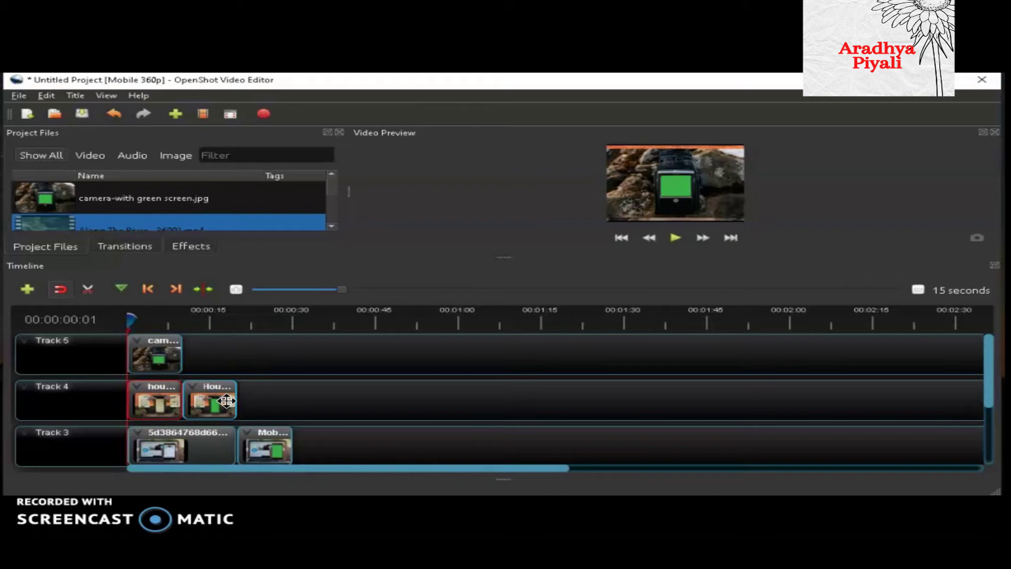
click(160, 352)
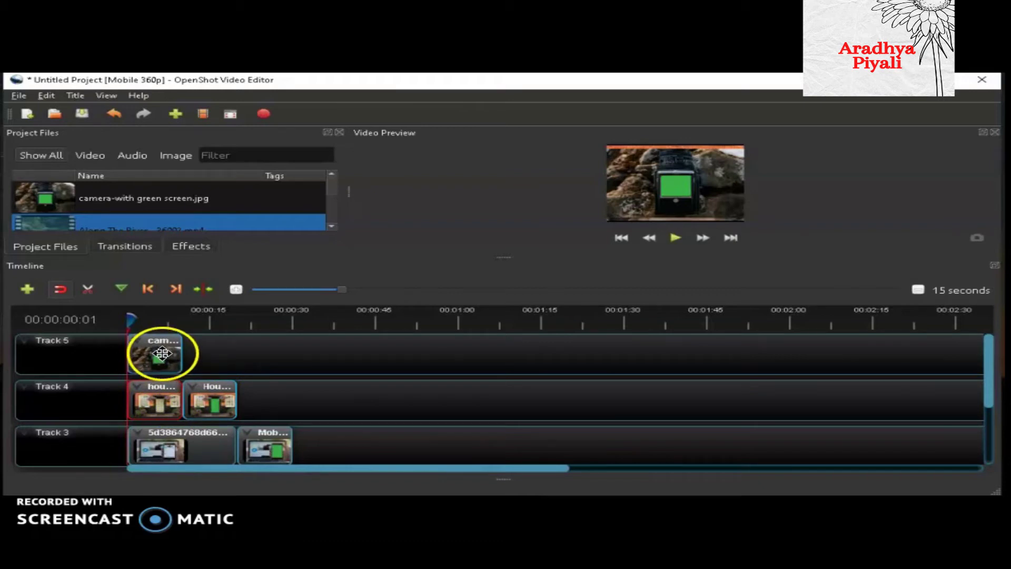
click(150, 352)
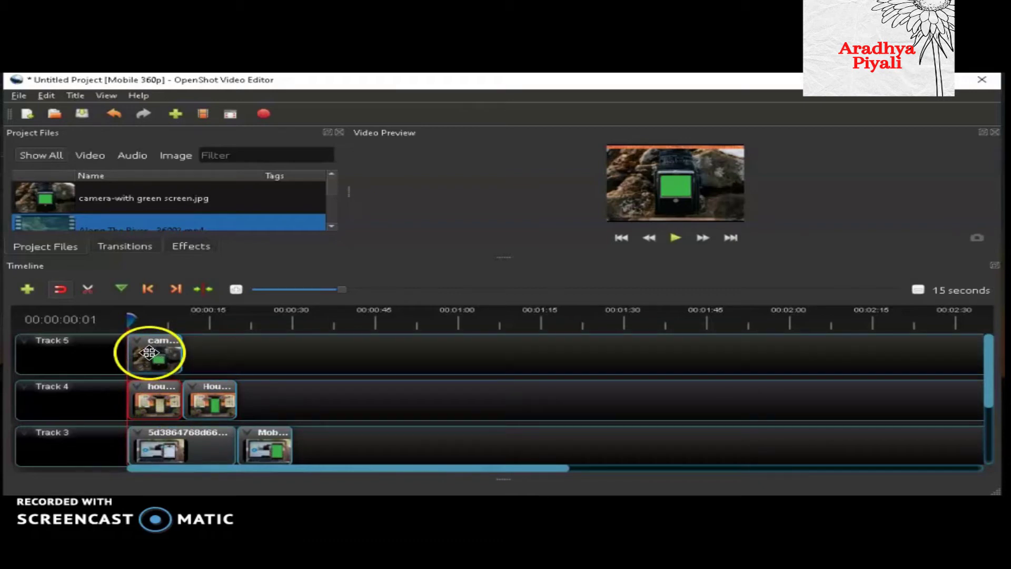
click(158, 395)
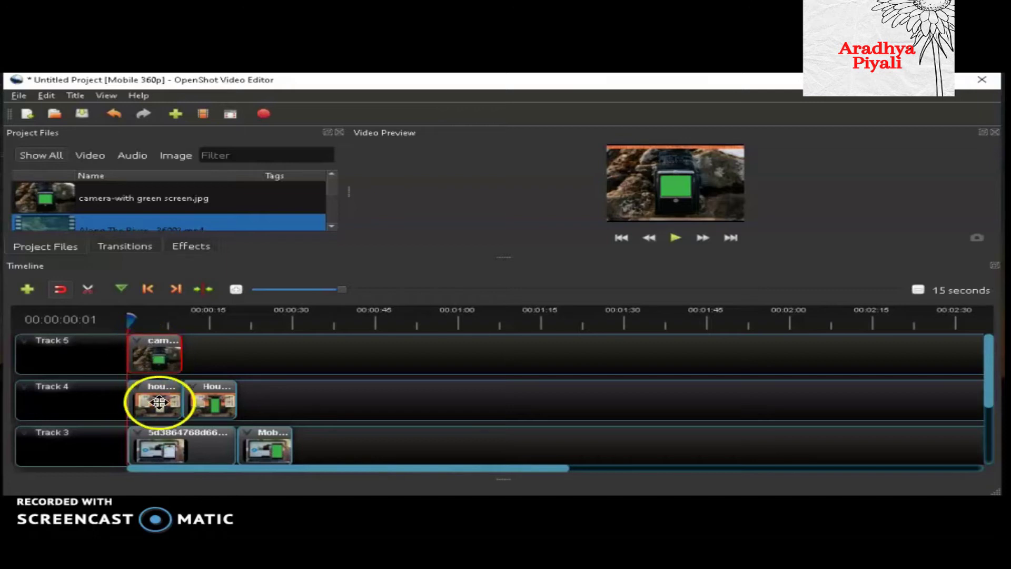
click(202, 394)
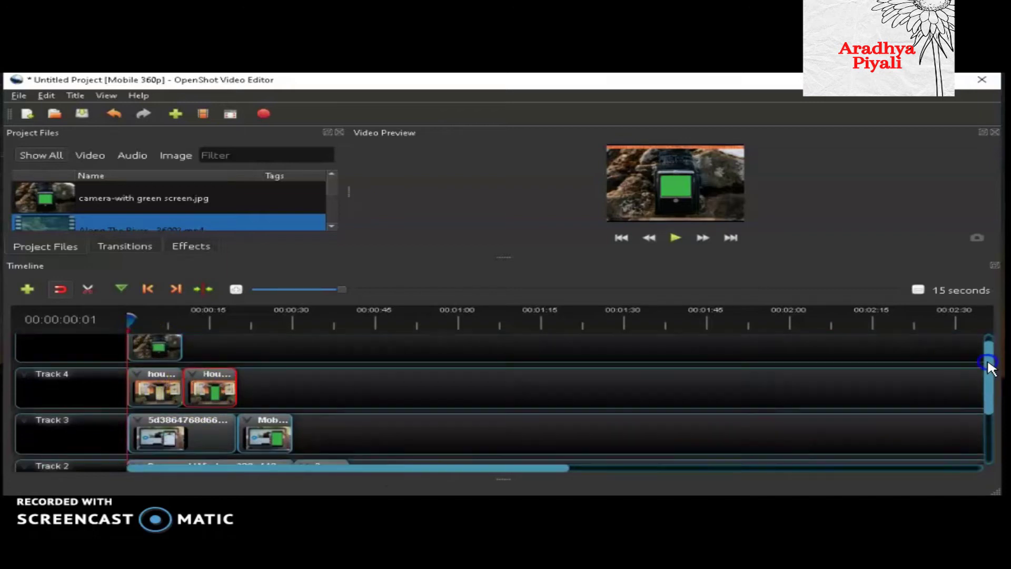
scroll(988, 361, down, 2)
click(334, 338)
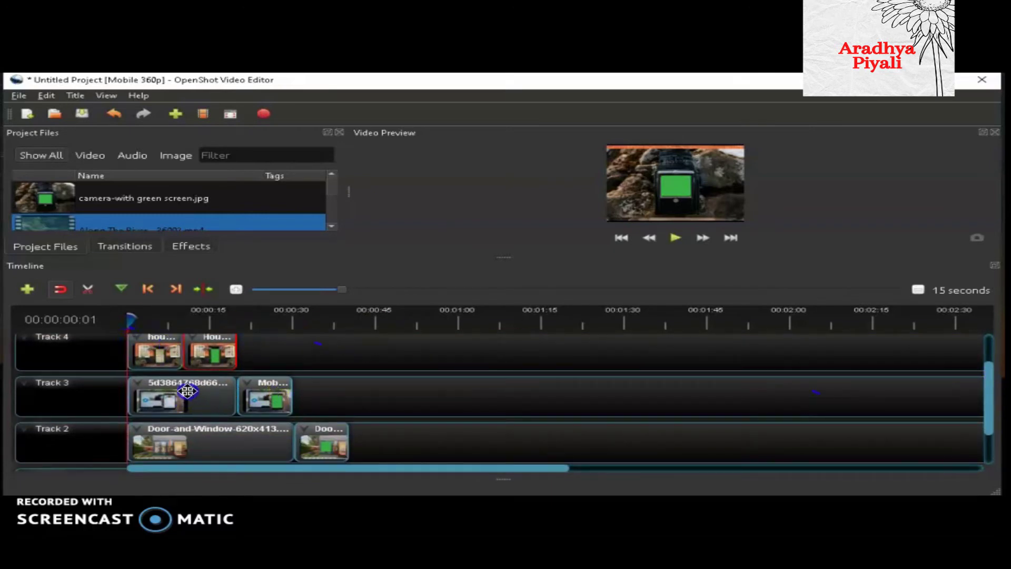
Select both Track 3 clips, then revisit the Track 5 and Track 4 clips.
click(154, 390)
click(270, 393)
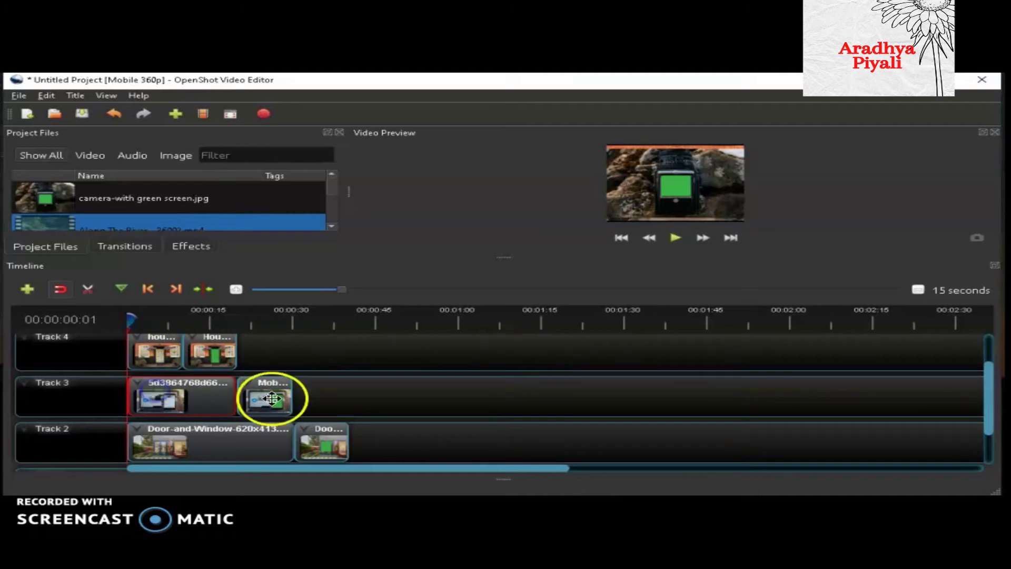
mouse_move(989, 362)
mouse_down()
mouse_move(996, 387)
mouse_move(989, 416)
mouse_up()
scroll(988, 415, up, 3)
click(184, 384)
click(153, 352)
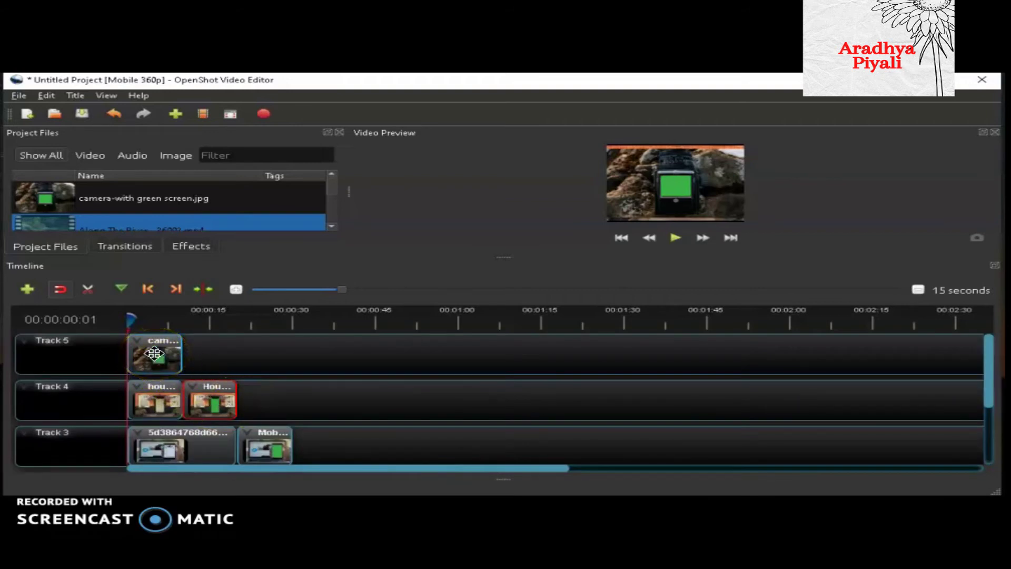
click(154, 353)
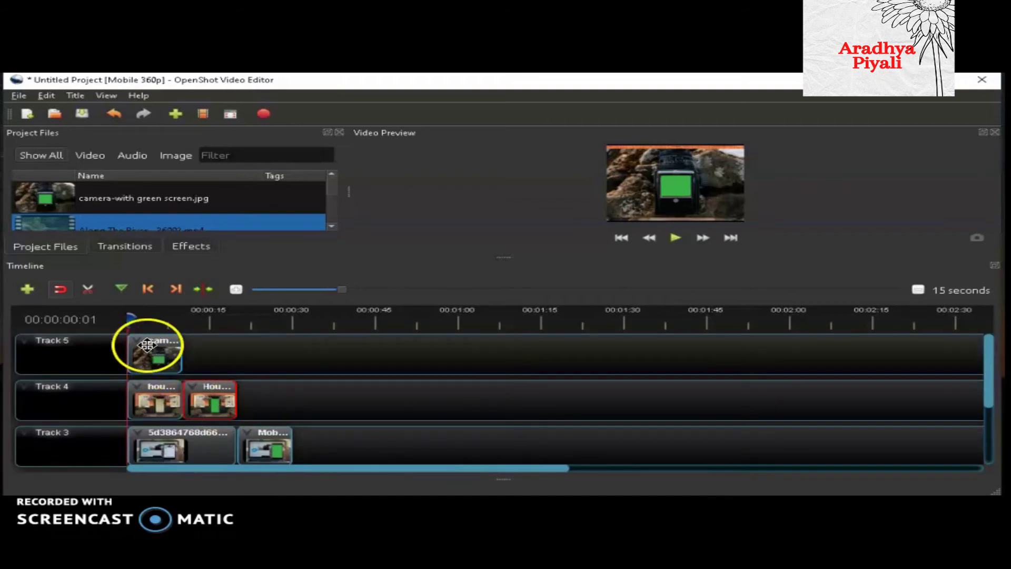
click(143, 397)
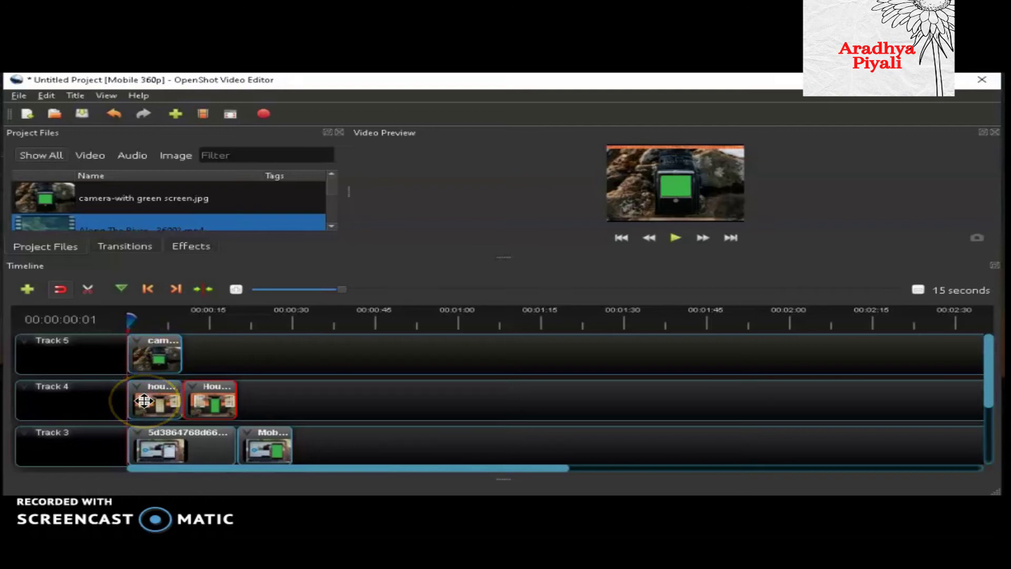
click(211, 387)
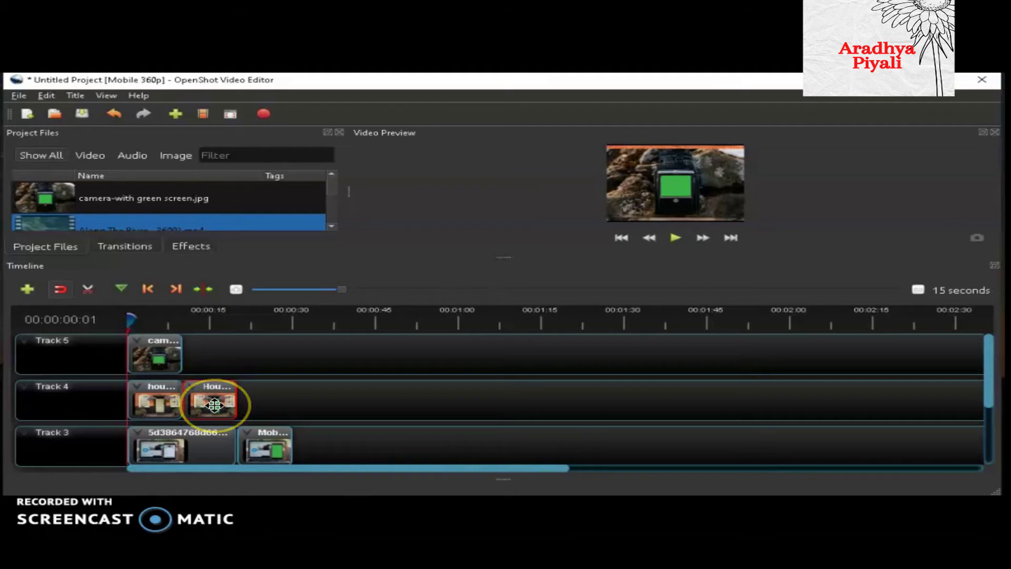
Reselect the Track 4 house clips, scrub to about 00:00:20:04, and show the camera clip's Properties.
drag(178, 343, 182, 369)
click(172, 402)
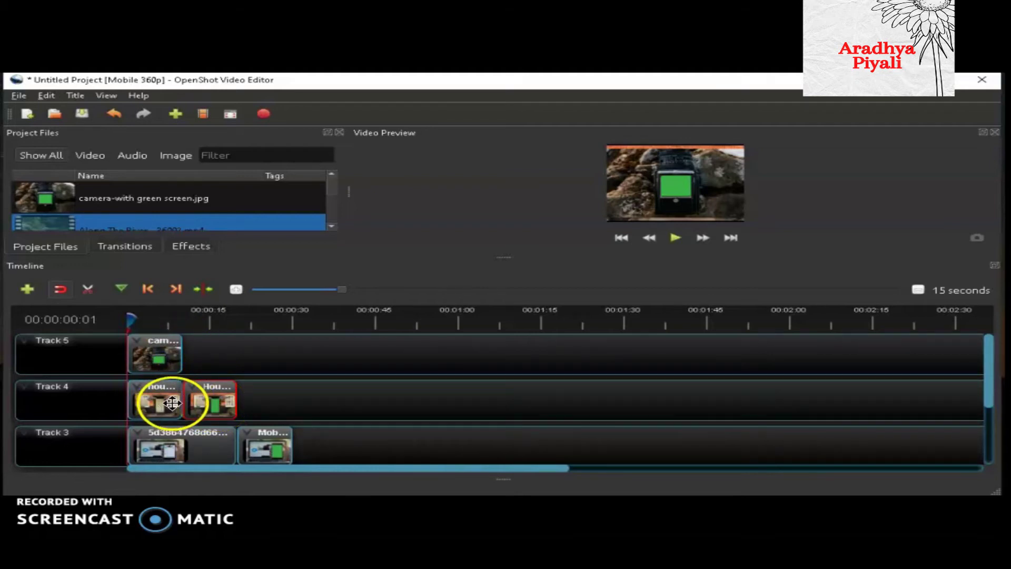
drag(172, 403, 215, 402)
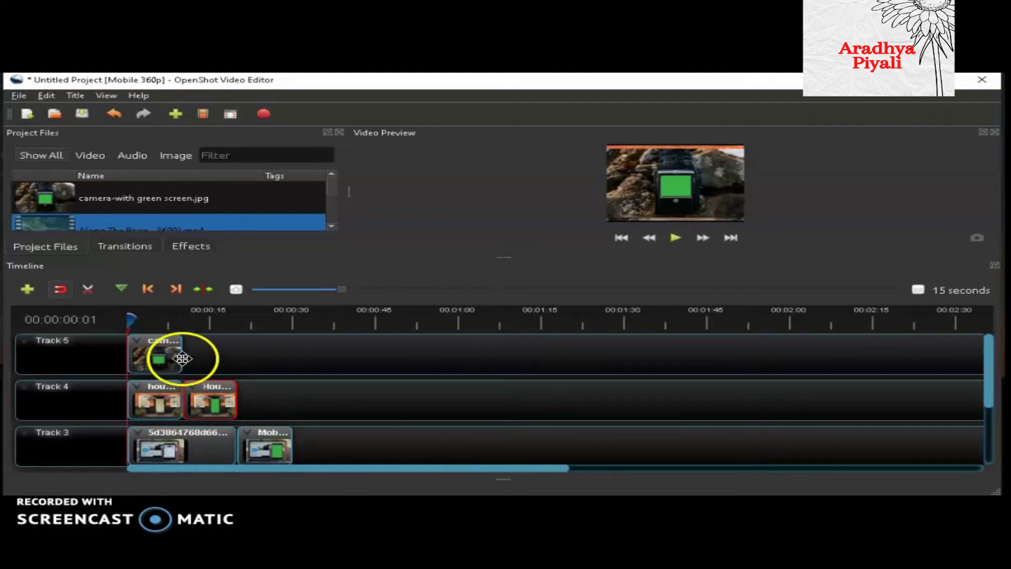
click(215, 403)
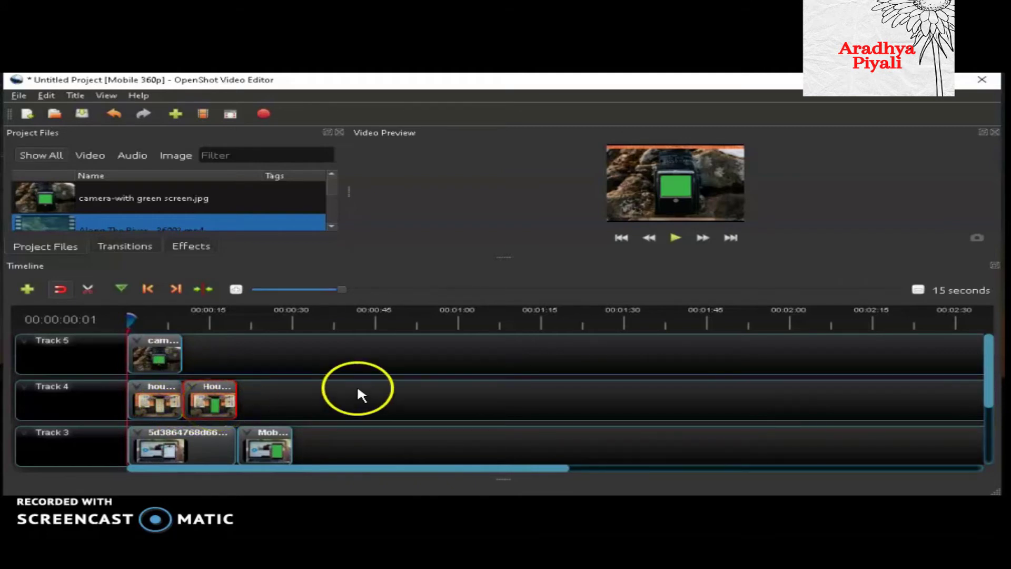
drag(987, 368, 989, 400)
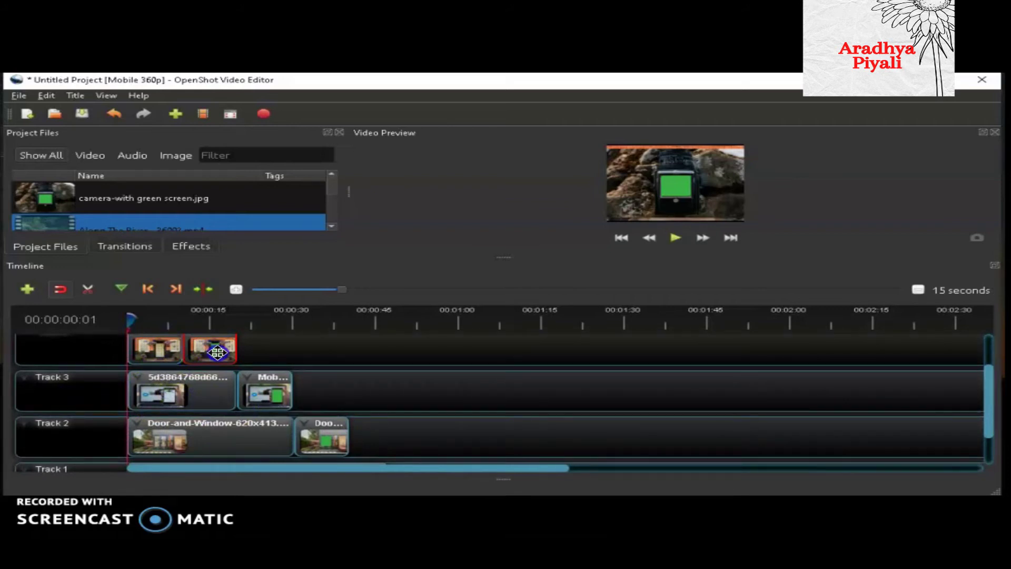
drag(127, 316, 238, 317)
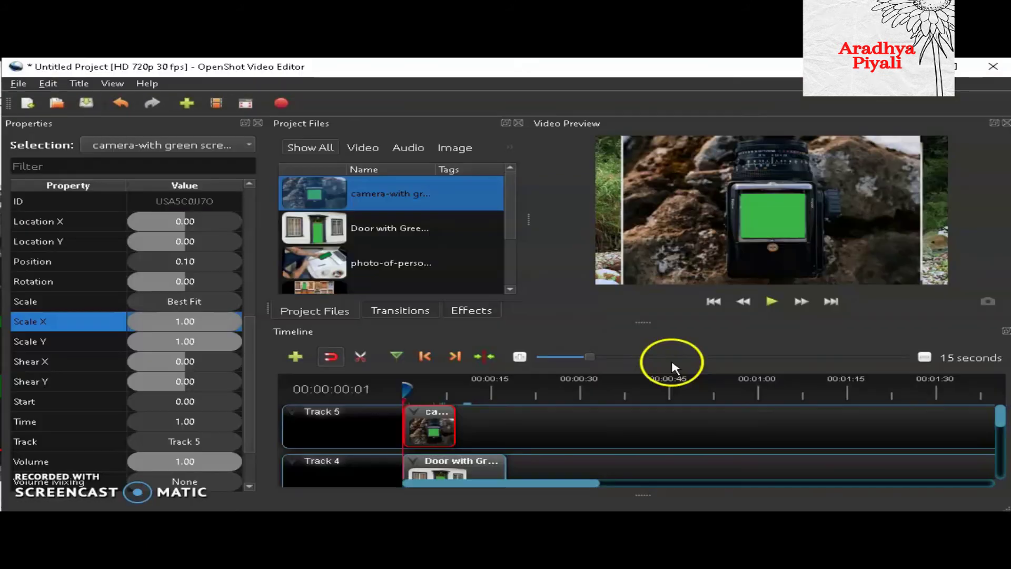
click(219, 241)
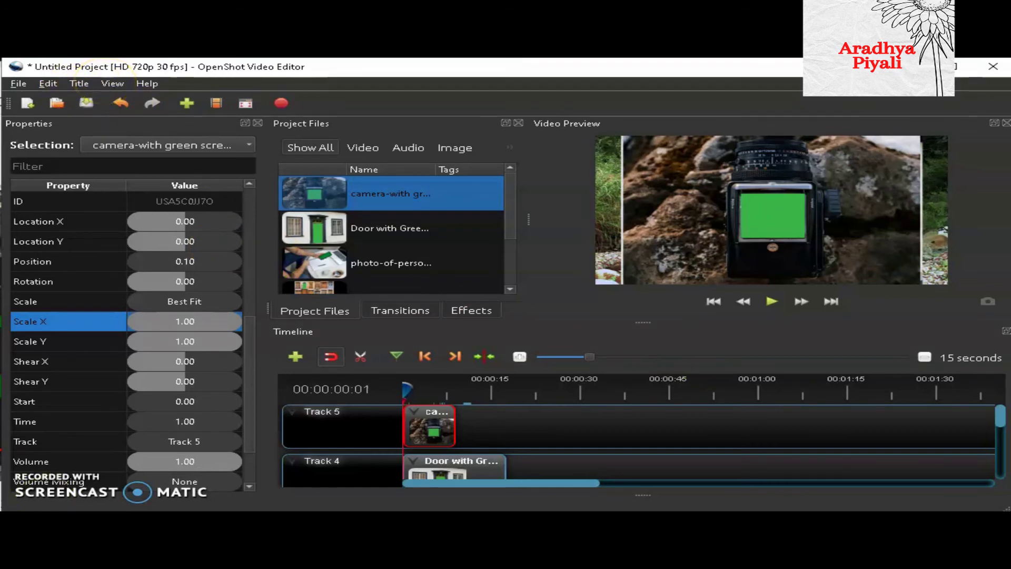
Set the camera clip's Scale X and Scale Y both to 4.00.
click(167, 280)
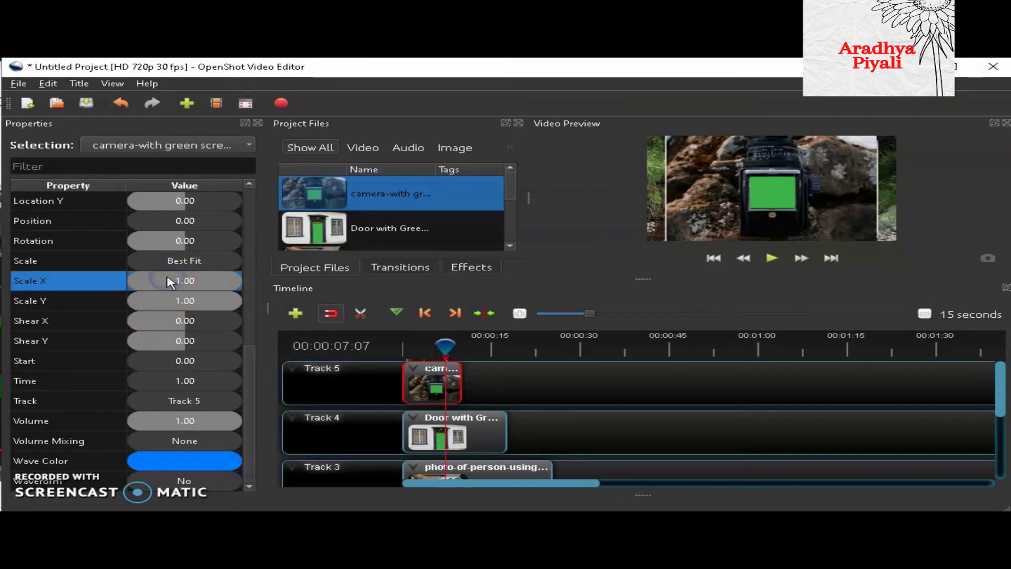
double_click(167, 280)
click(131, 282)
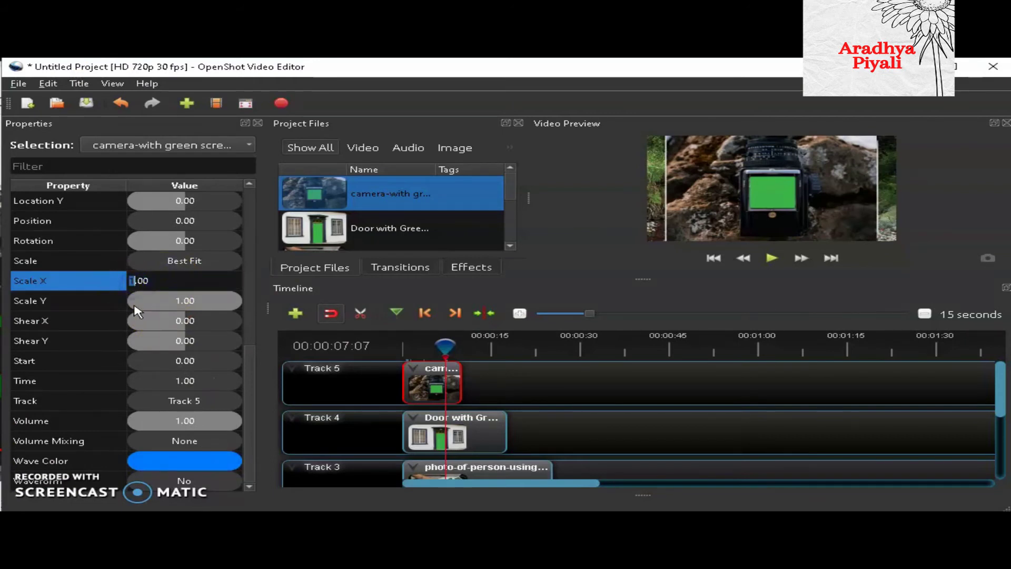
text(4)
click(169, 299)
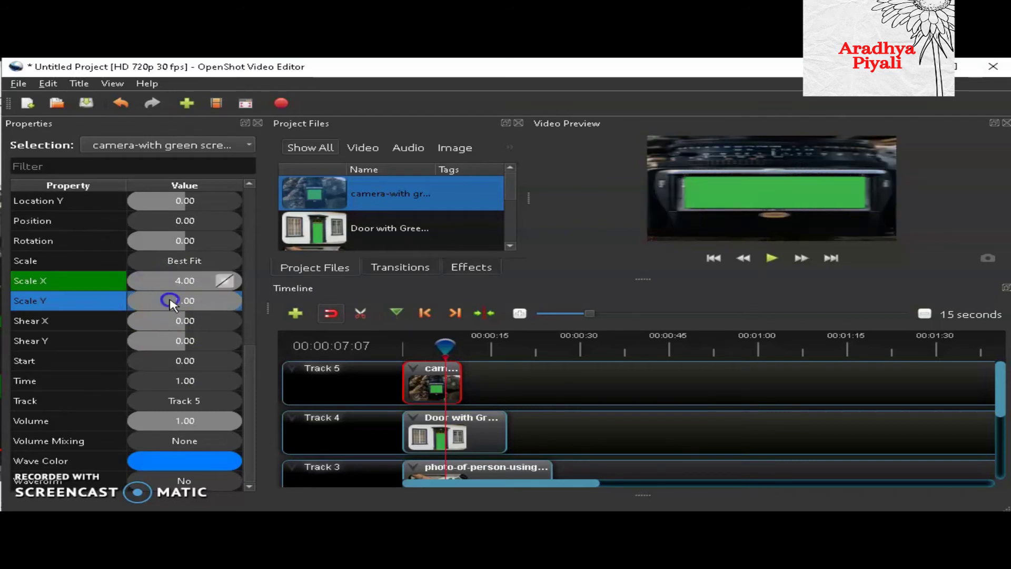
double_click(169, 300)
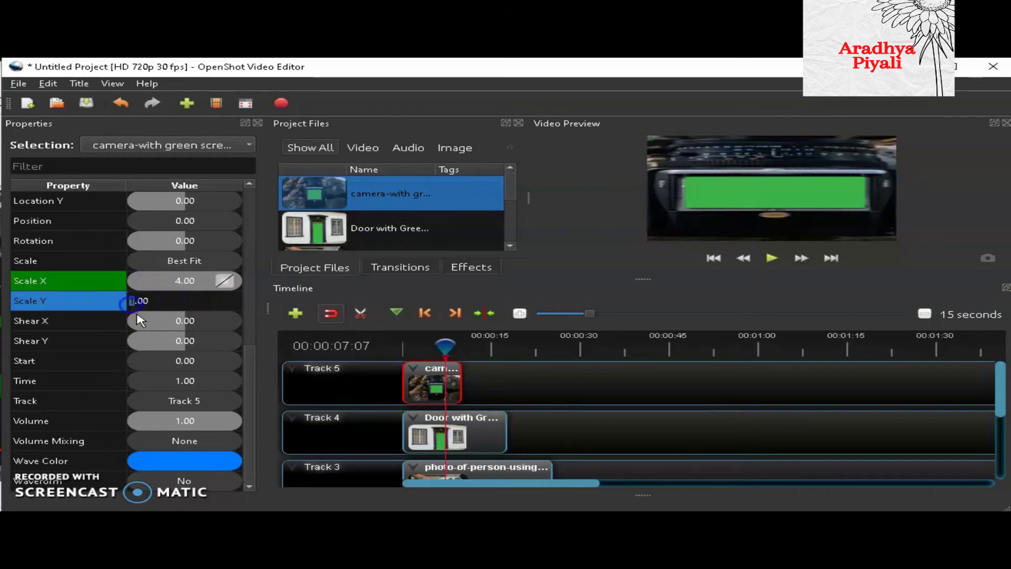
text(4)
click(191, 316)
click(538, 289)
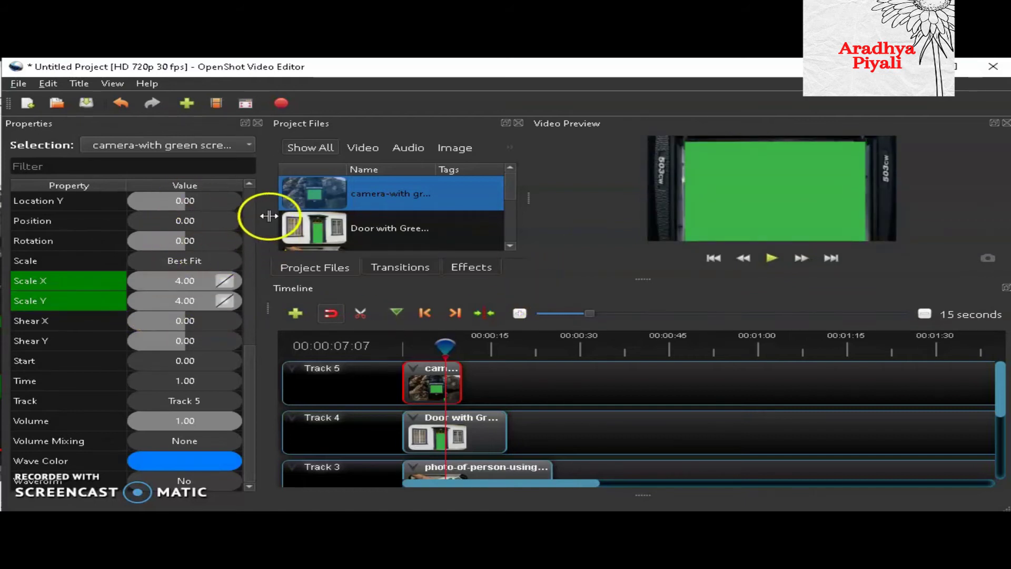
Position the camera clip at Location X -0.17 and Location Y -0.09.
drag(246, 360, 248, 328)
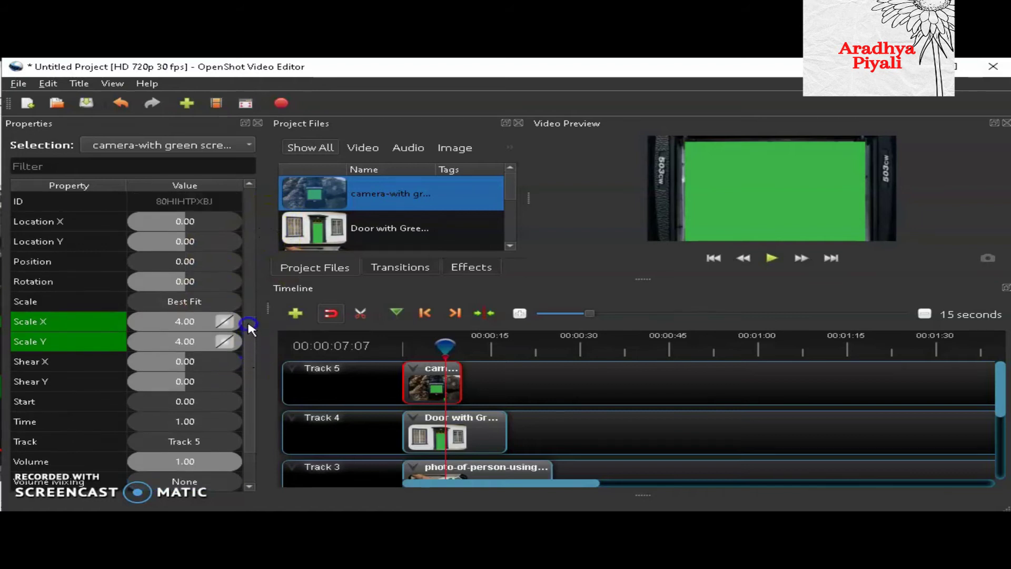
click(183, 223)
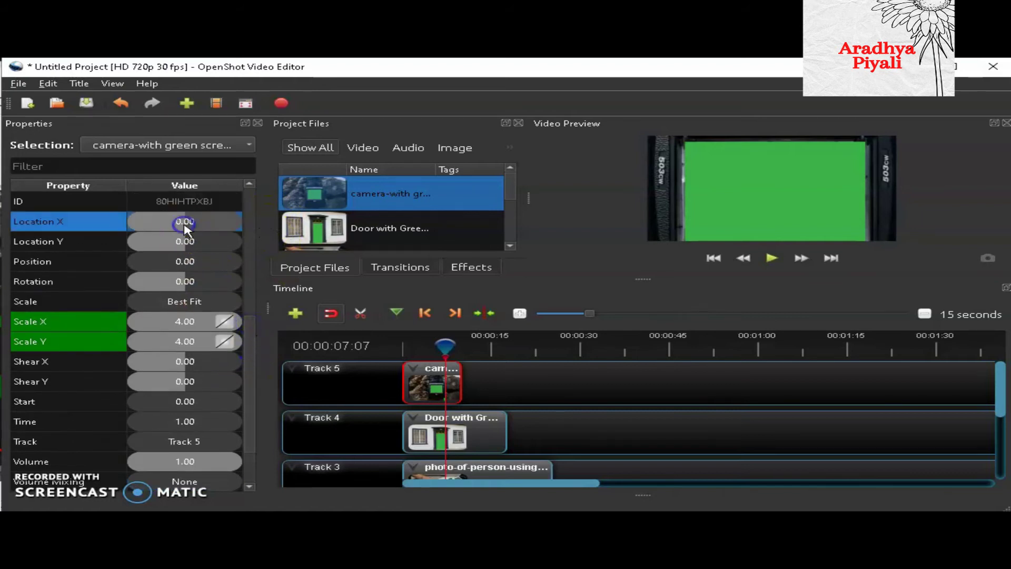
click(234, 221)
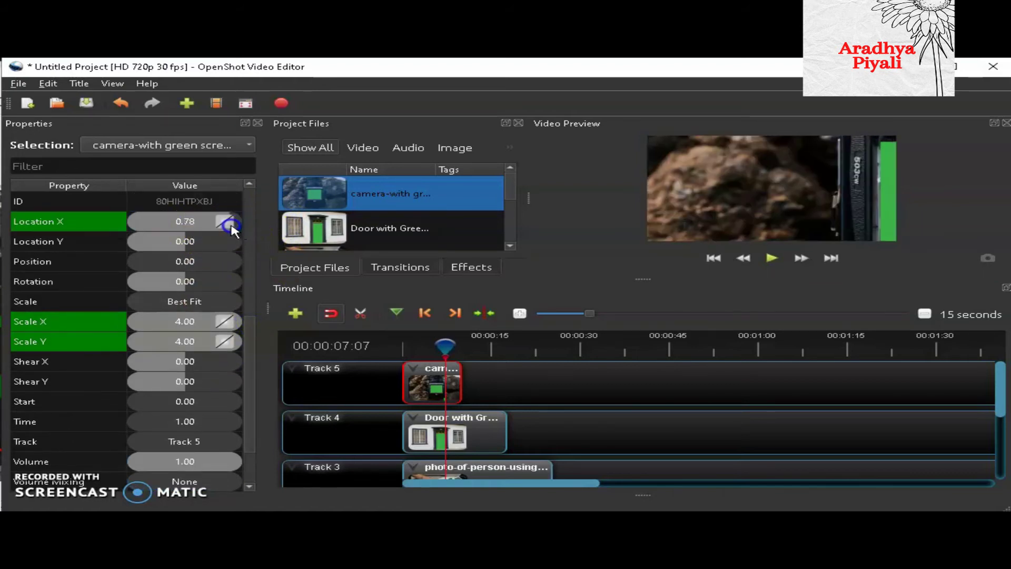
drag(226, 228, 177, 226)
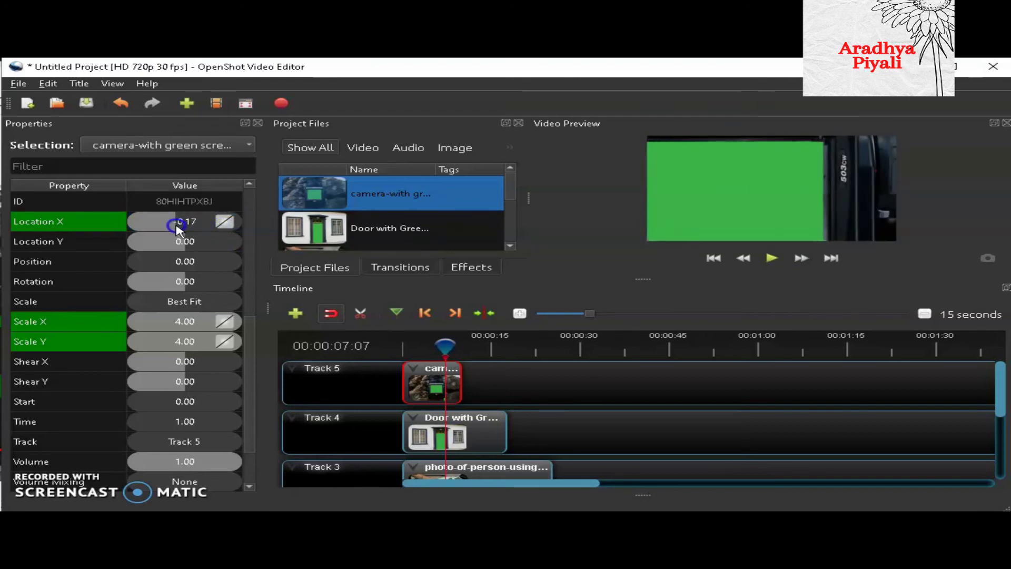
click(216, 240)
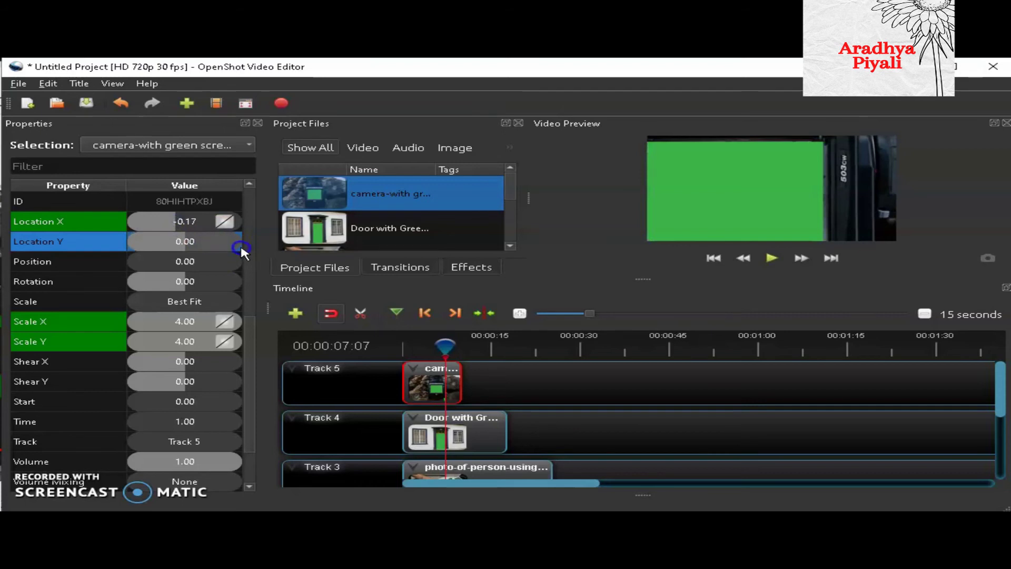
drag(235, 247, 180, 249)
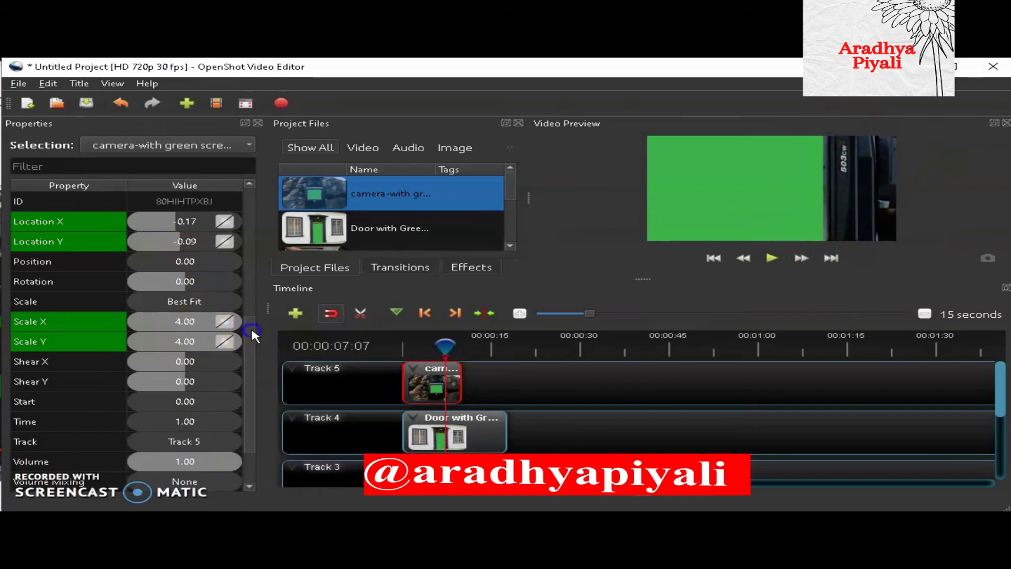
Set the camera clip's Scale X and Scale Y to 5.00.
click(171, 324)
double_click(171, 323)
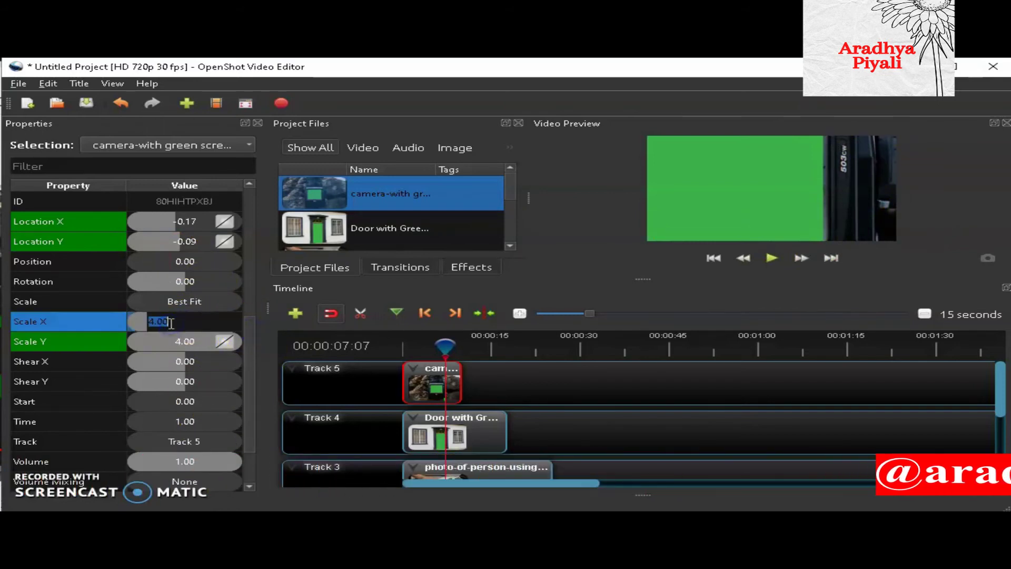
drag(157, 323, 158, 324)
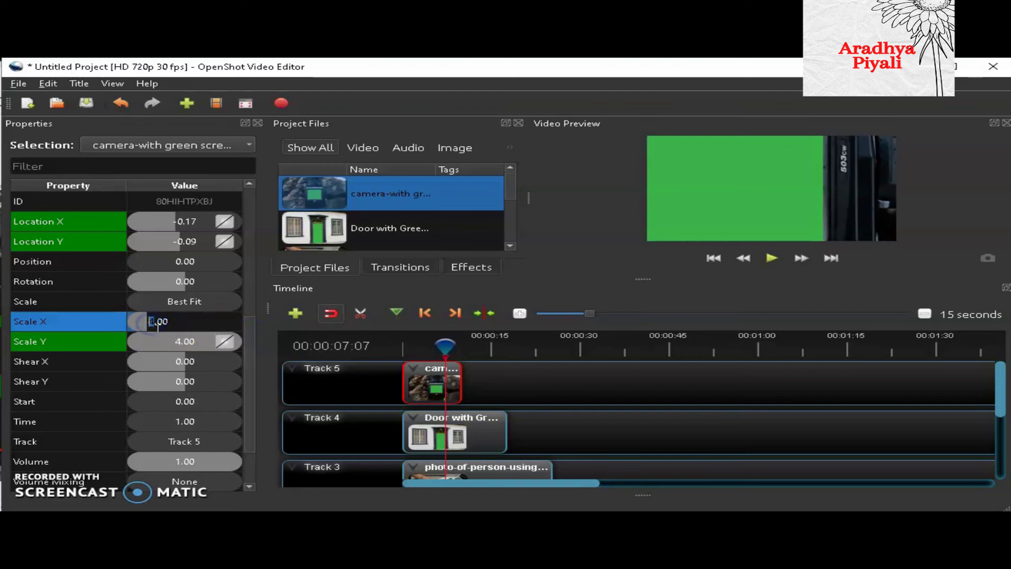
text(5)
click(174, 345)
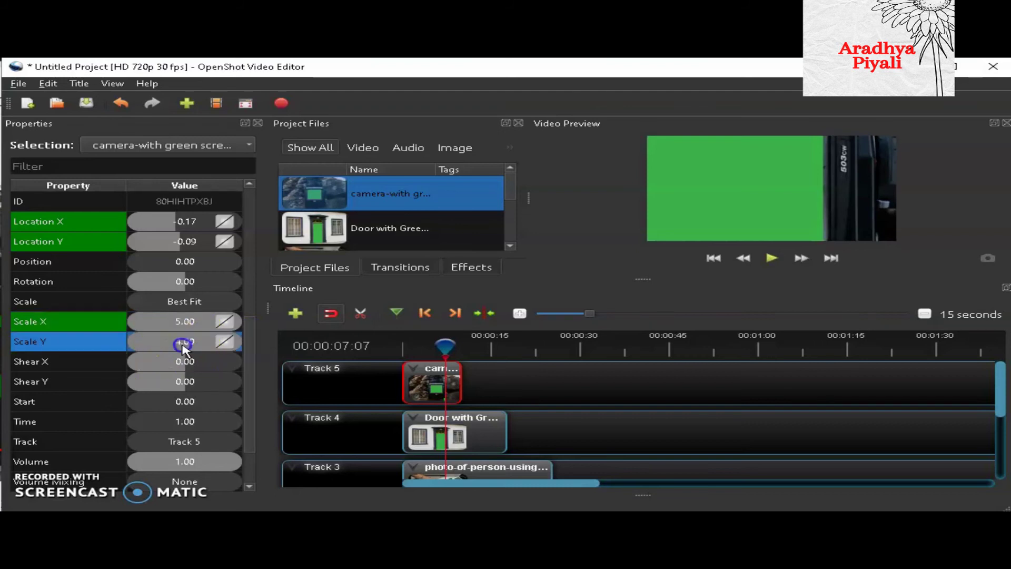
double_click(171, 342)
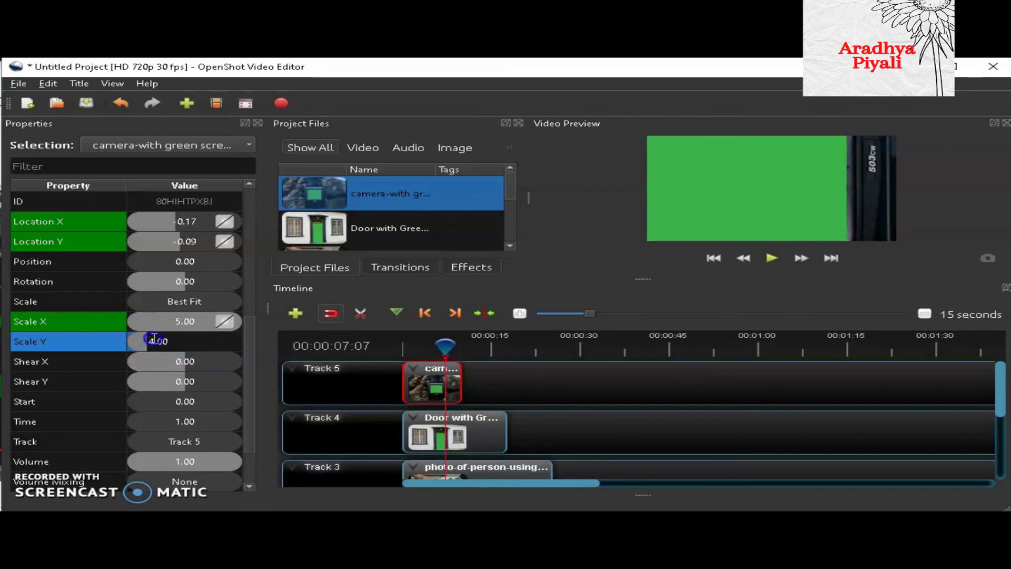
drag(153, 339, 157, 339)
text(5)
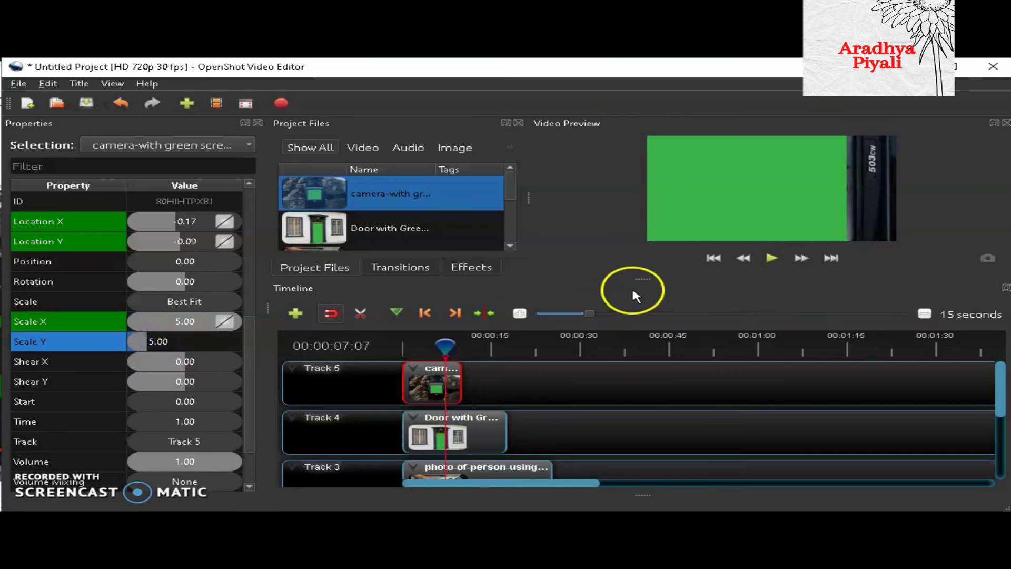
click(632, 285)
Raise Scale X stepwise through 6.00 and 6.50 to 7.00.
double_click(155, 322)
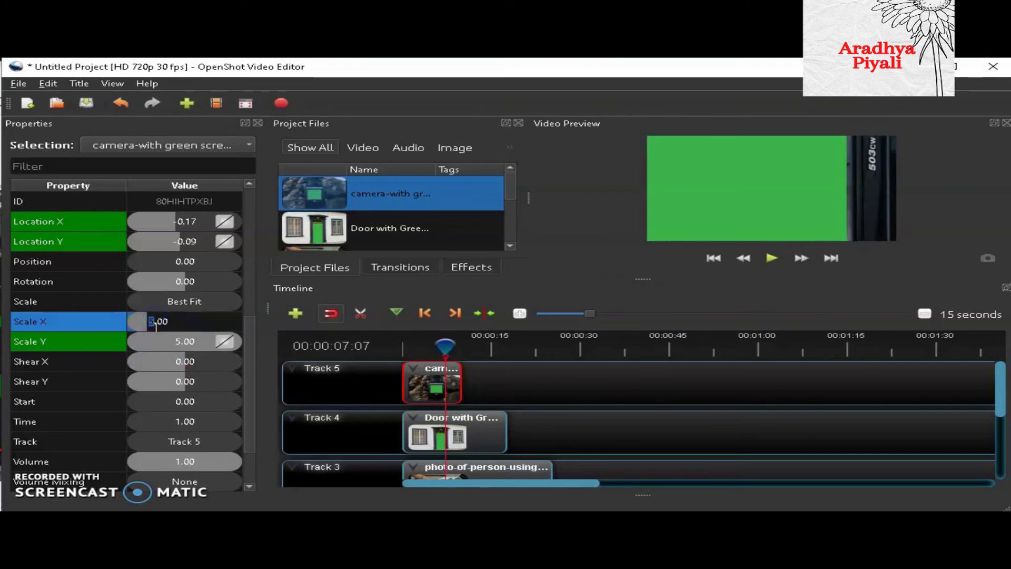
text(6)
click(693, 275)
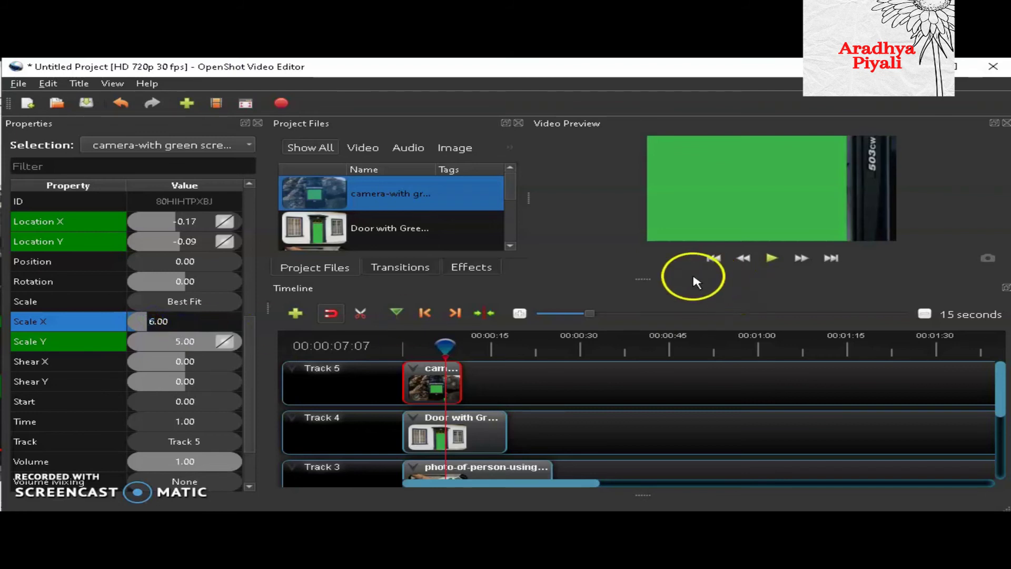
click(179, 322)
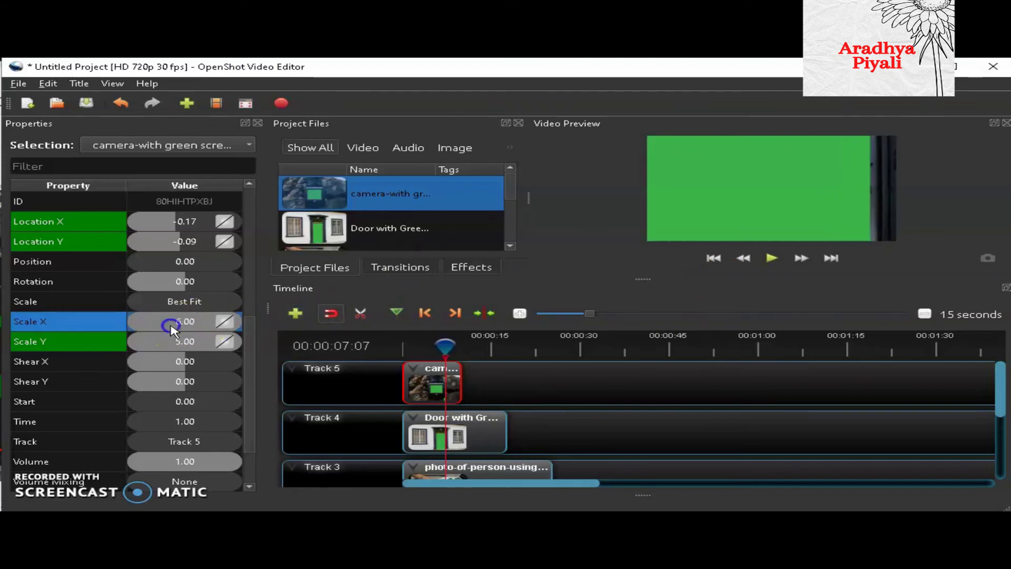
double_click(179, 324)
text(6.5)
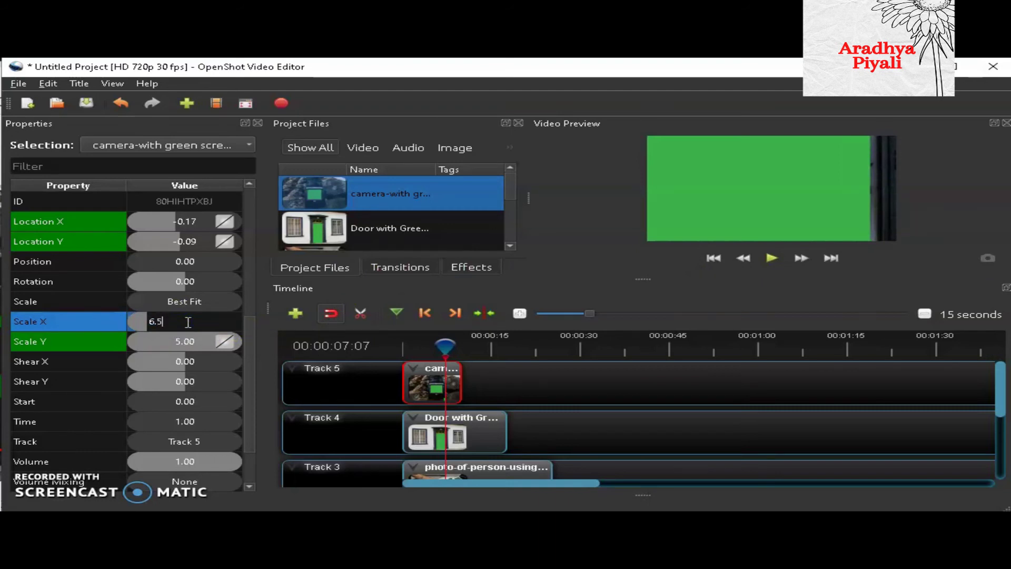
click(679, 269)
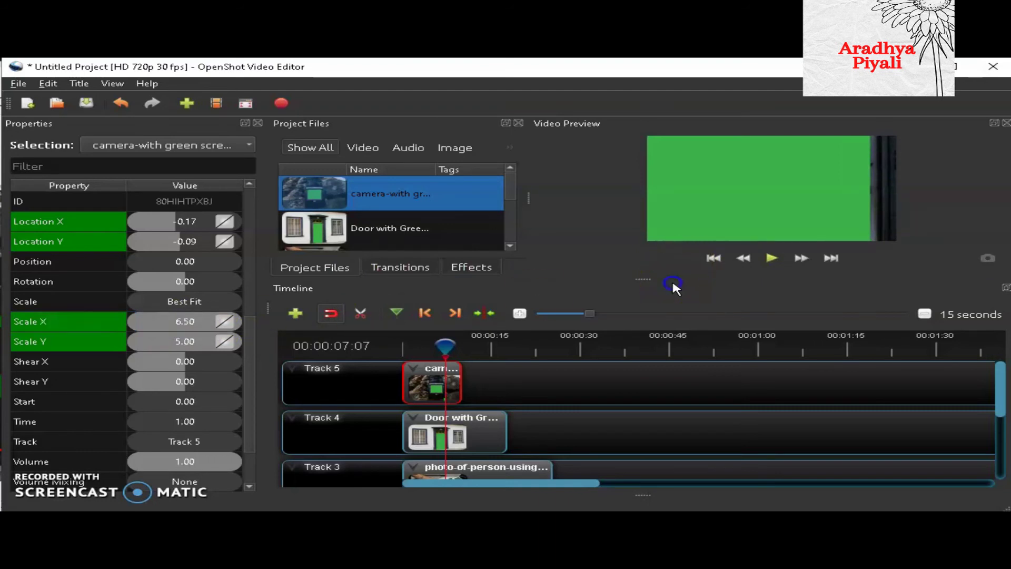
click(178, 324)
click(178, 324)
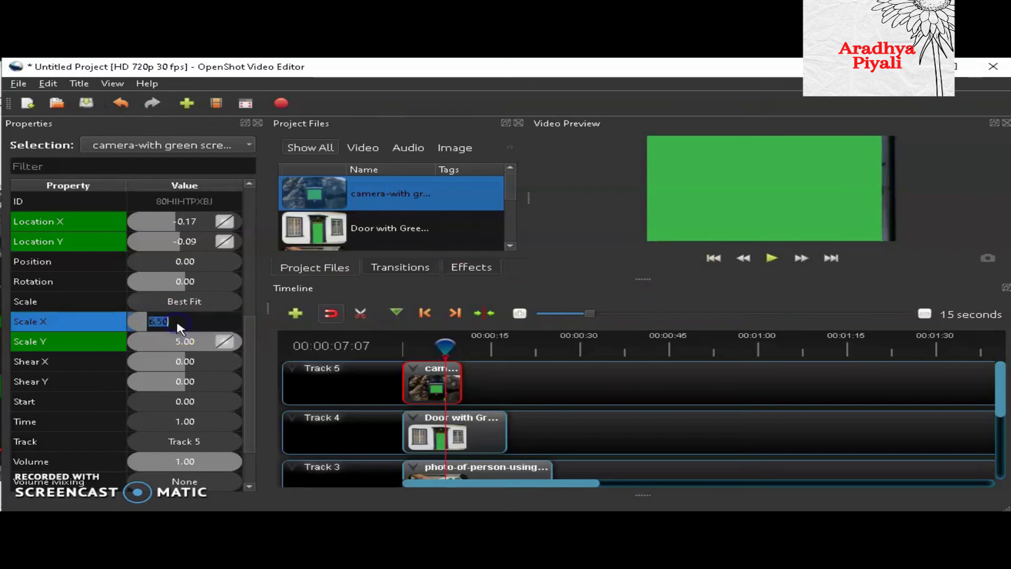
click(153, 323)
click(183, 316)
text(7)
click(514, 294)
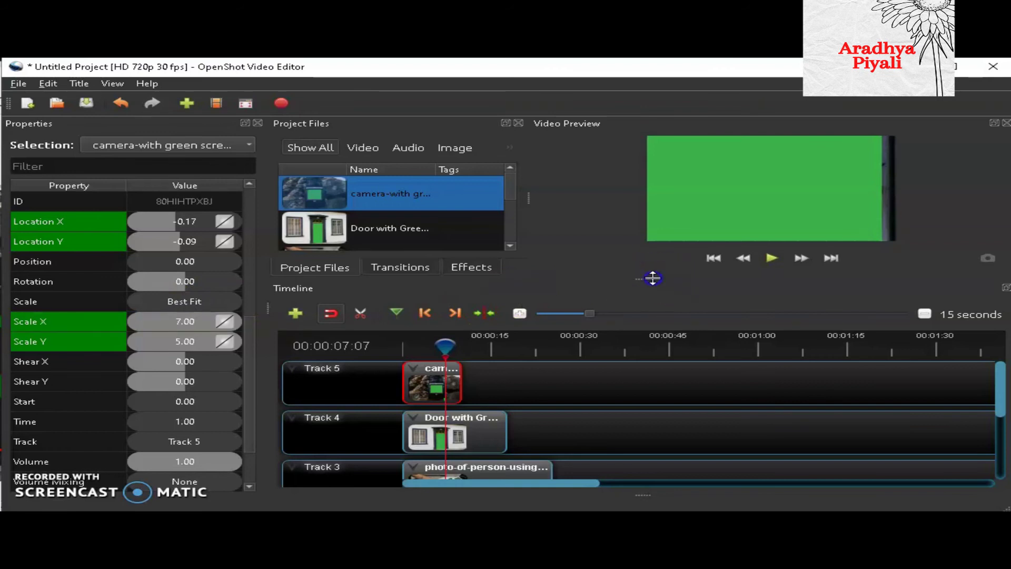
Bring the camera clip's Scale X to its final value of 7.25.
click(185, 322)
double_click(194, 322)
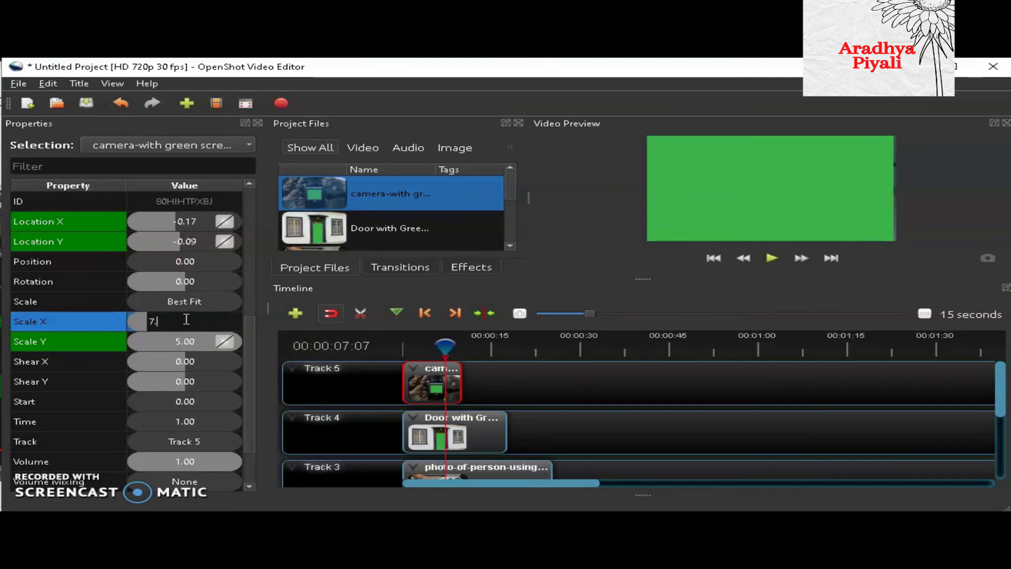
text(25)
click(777, 280)
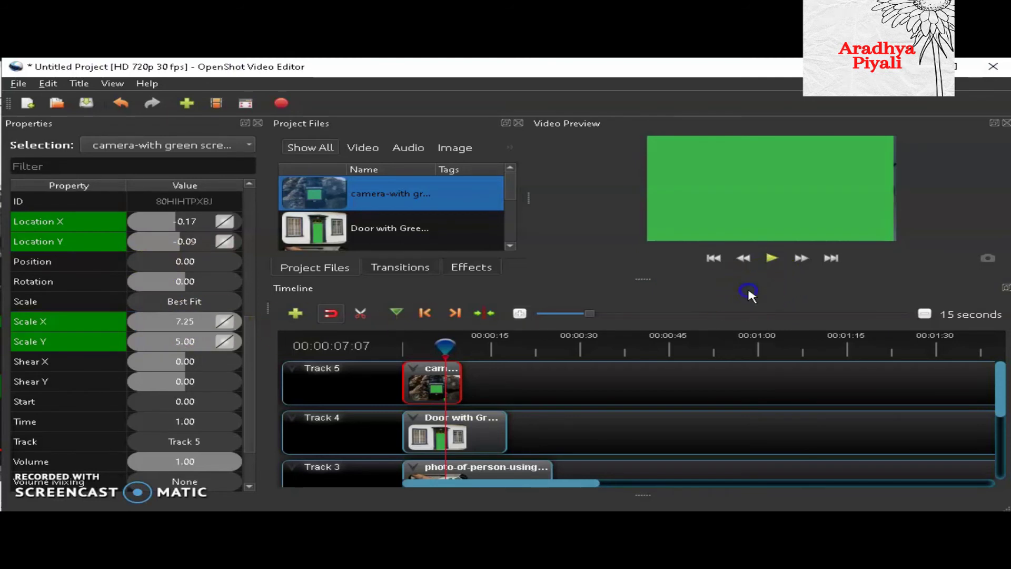
double_click(186, 320)
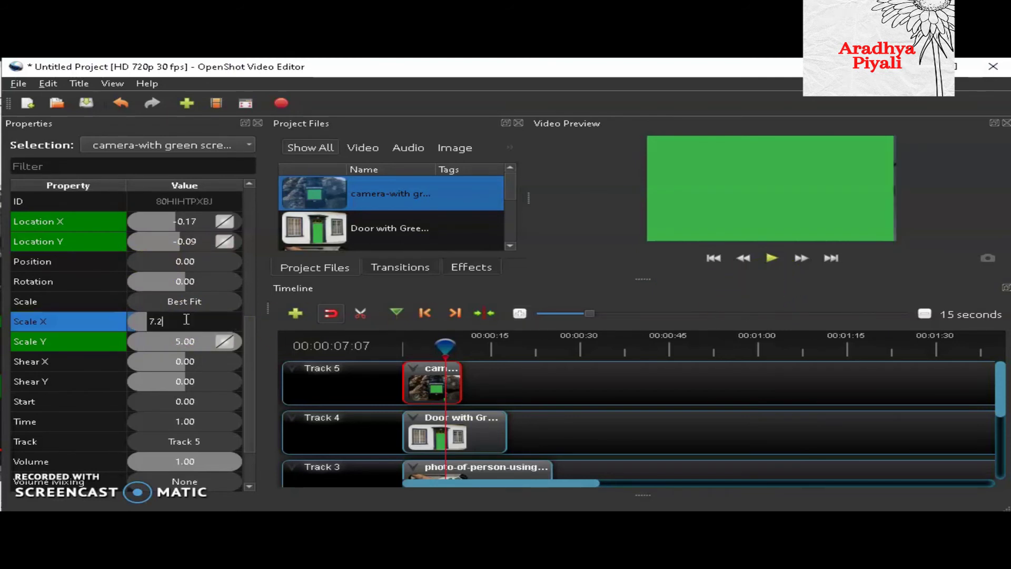
click(777, 280)
key(space)
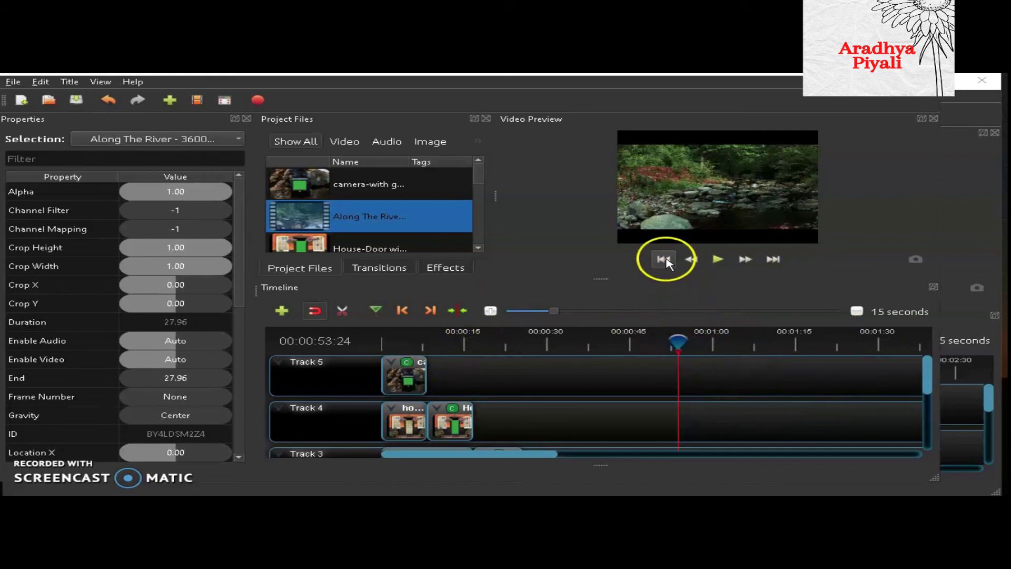
Rewind to the start, play the layered green-screen composite, and pause after about ten seconds.
click(664, 259)
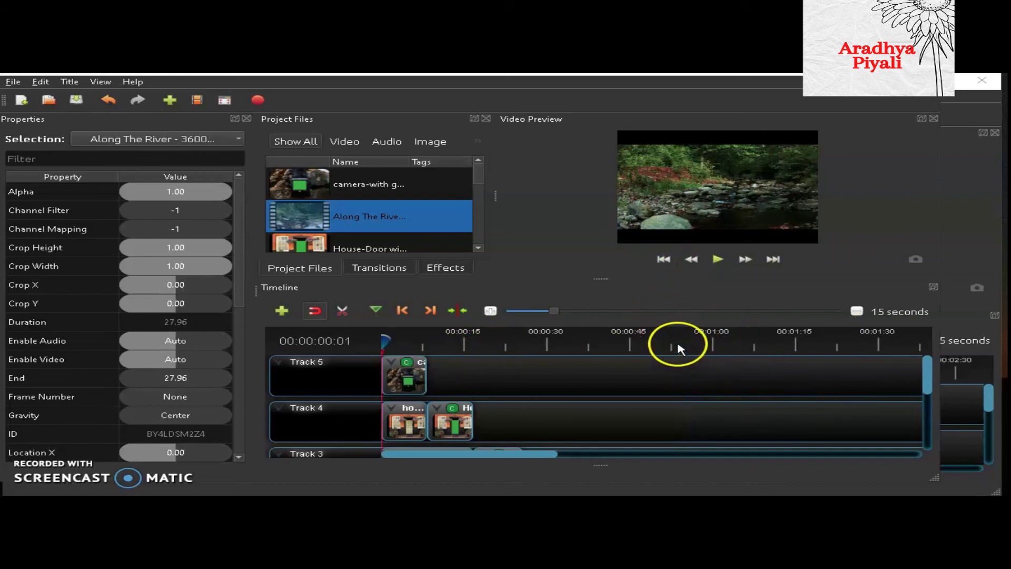
click(715, 259)
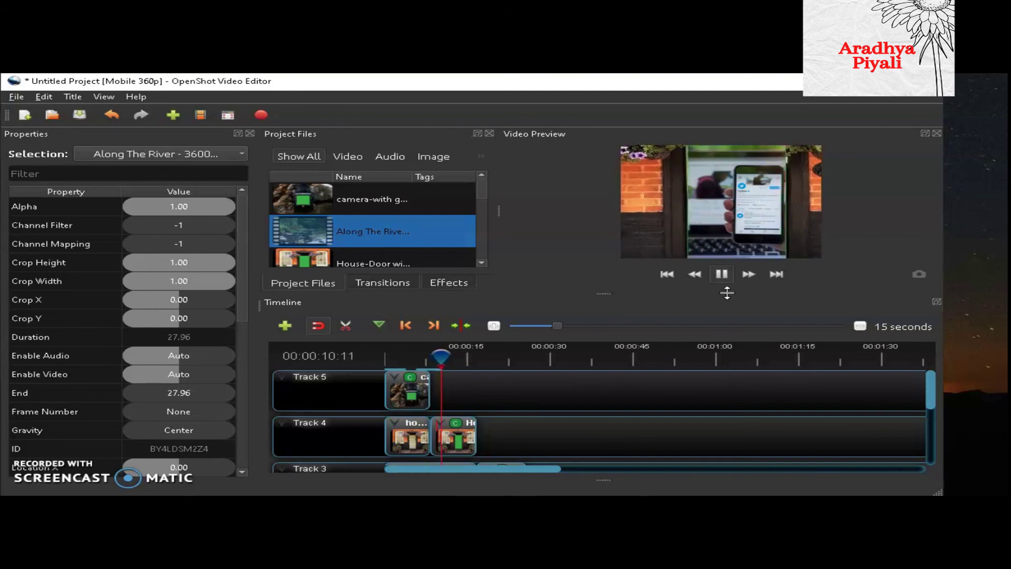
click(724, 282)
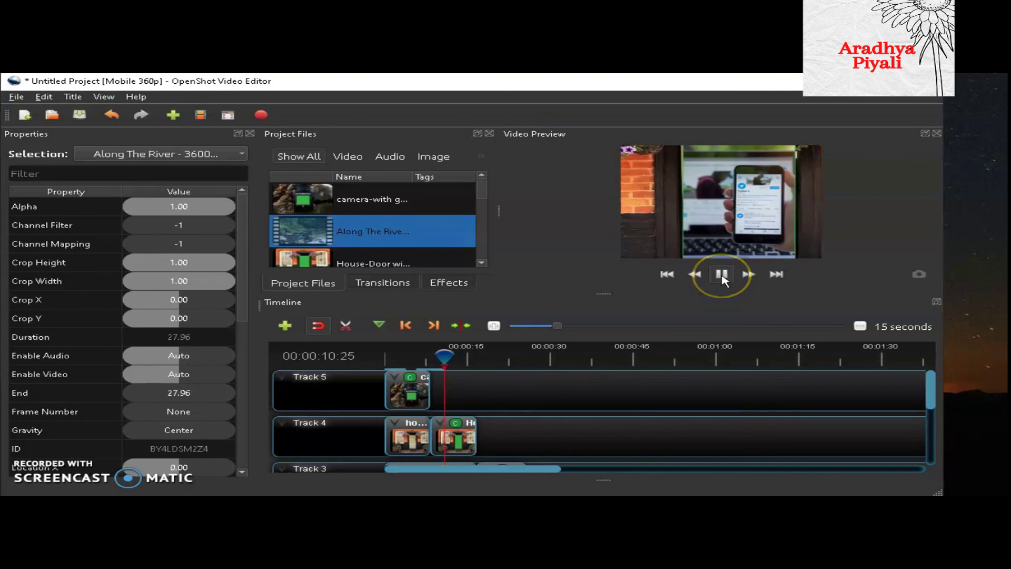